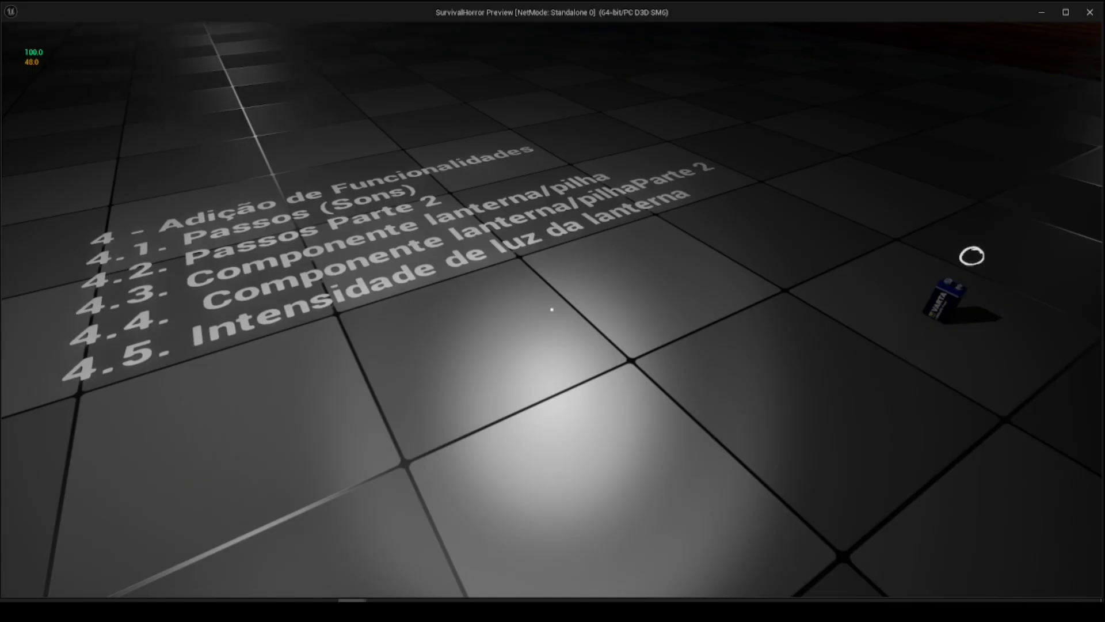
- Pick up the floor battery and use it from the inventory to refill the flashlight to 100
key("w")
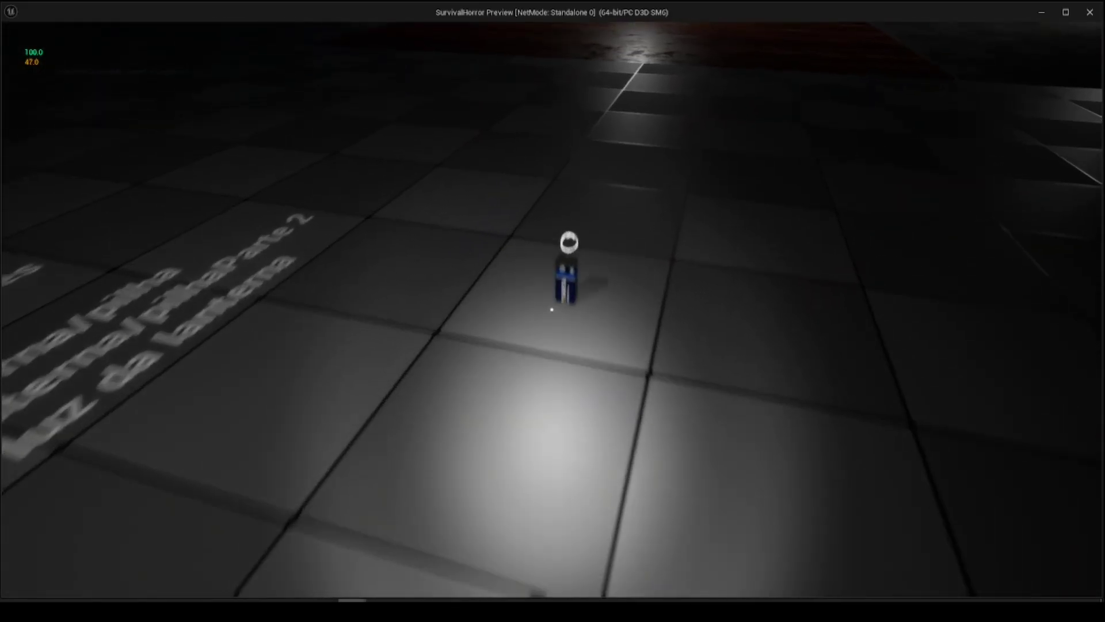
key("e")
key("i")
left_click(464, 295)
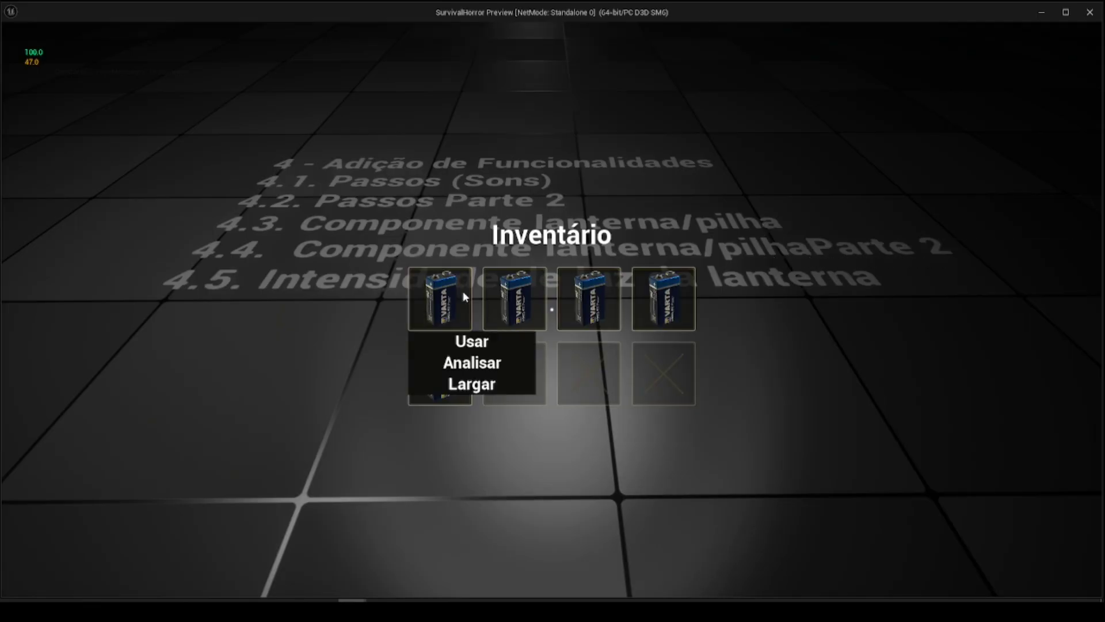
left_click(488, 342)
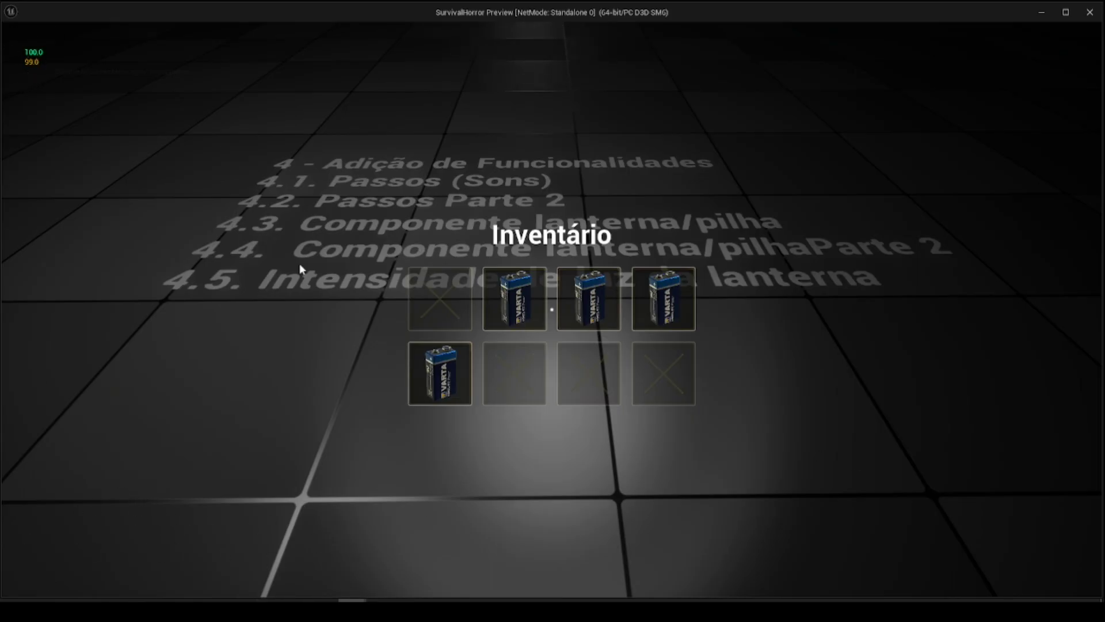
key("i")
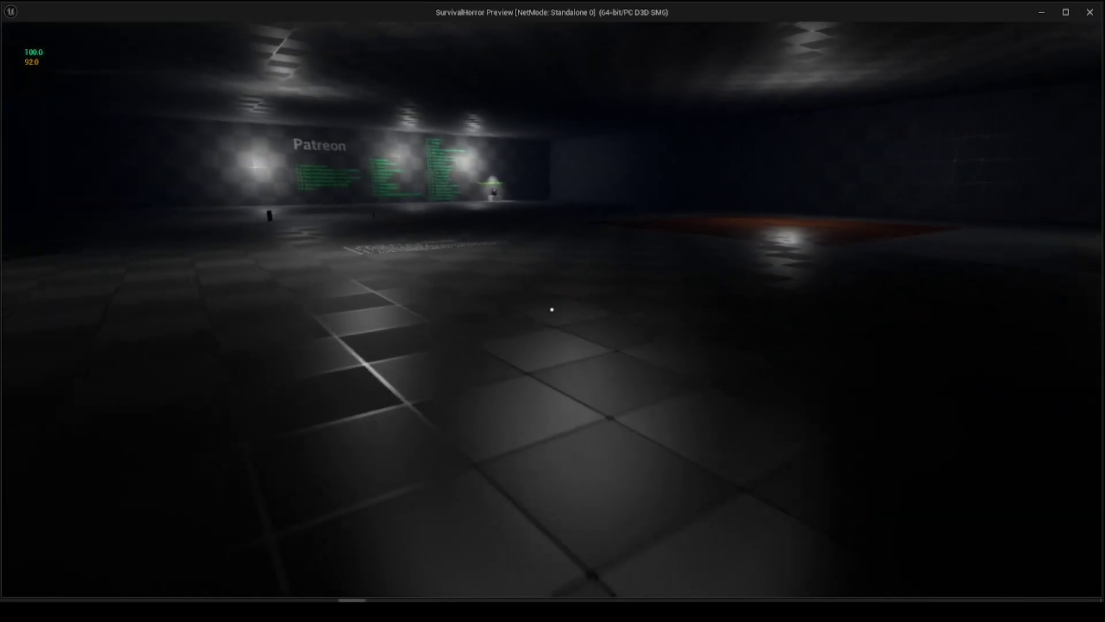
- Walk past the Patreon wall and pick up the backpack from its pedestal
key("shift+w")
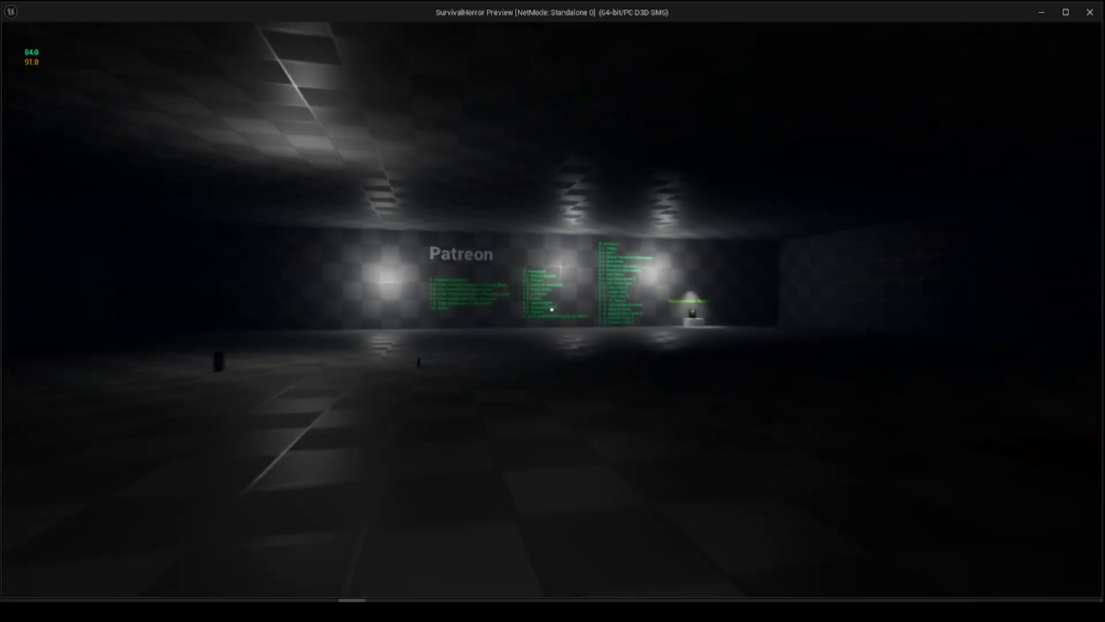
key("shift+w")
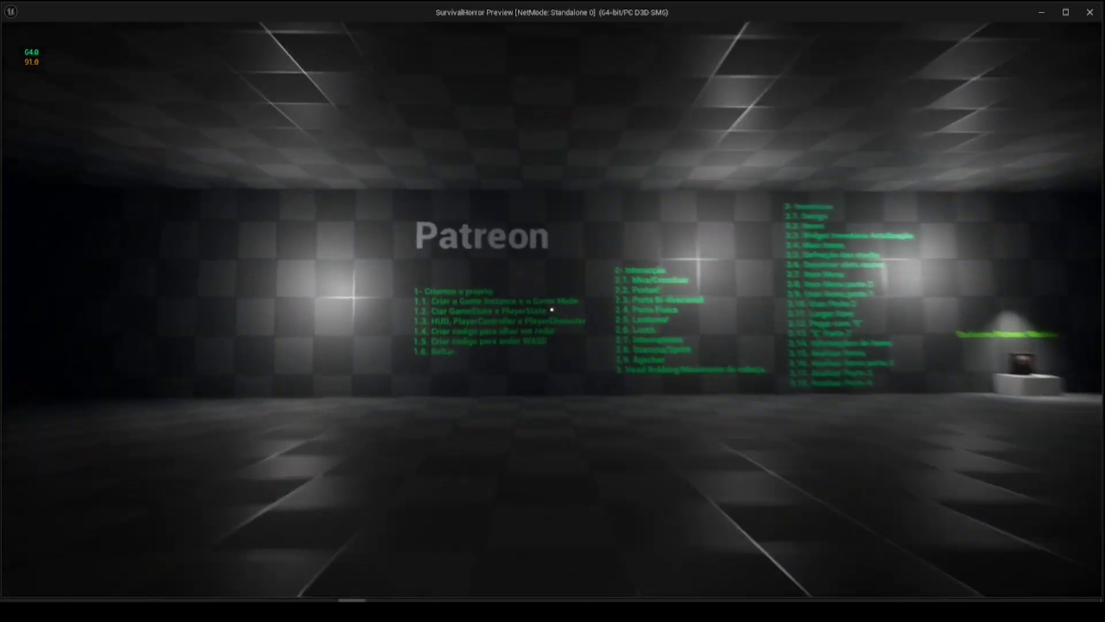
key("w")
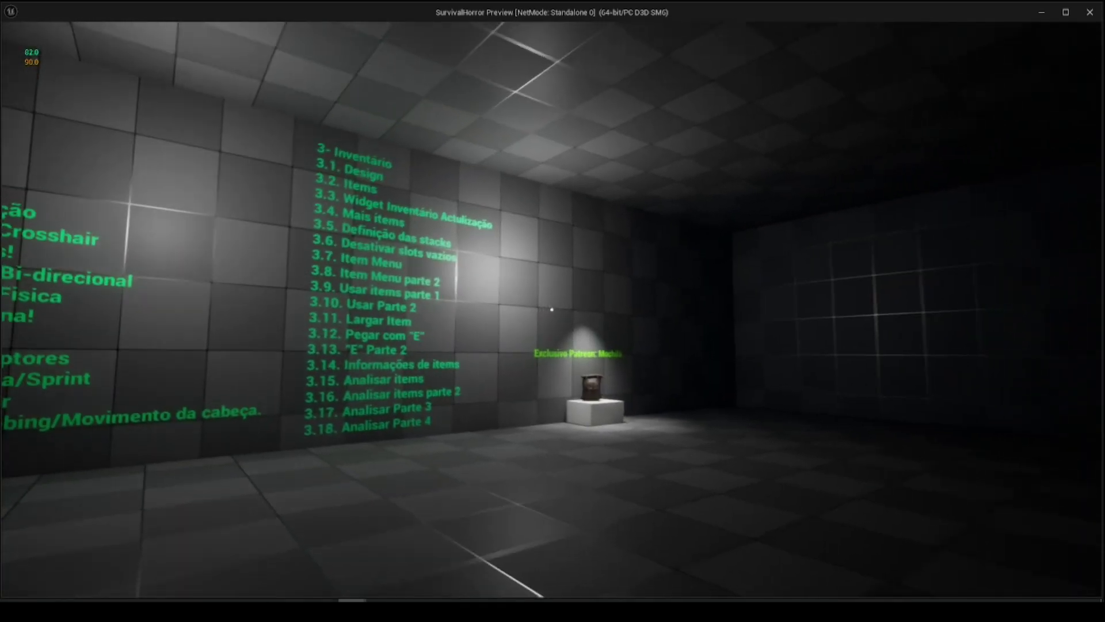
key("w")
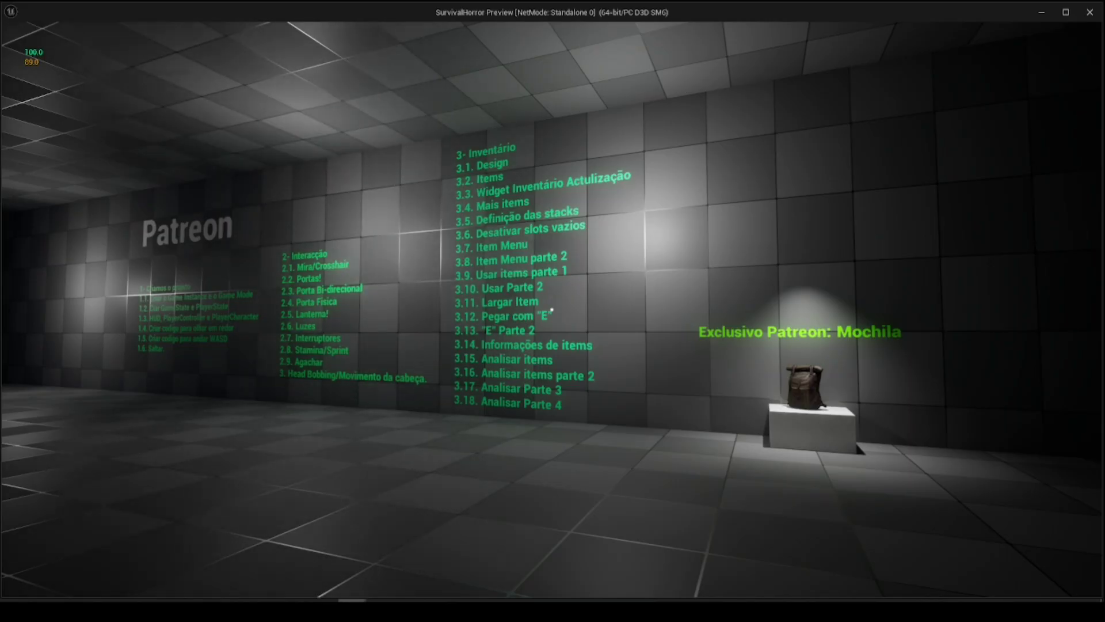
key("w")
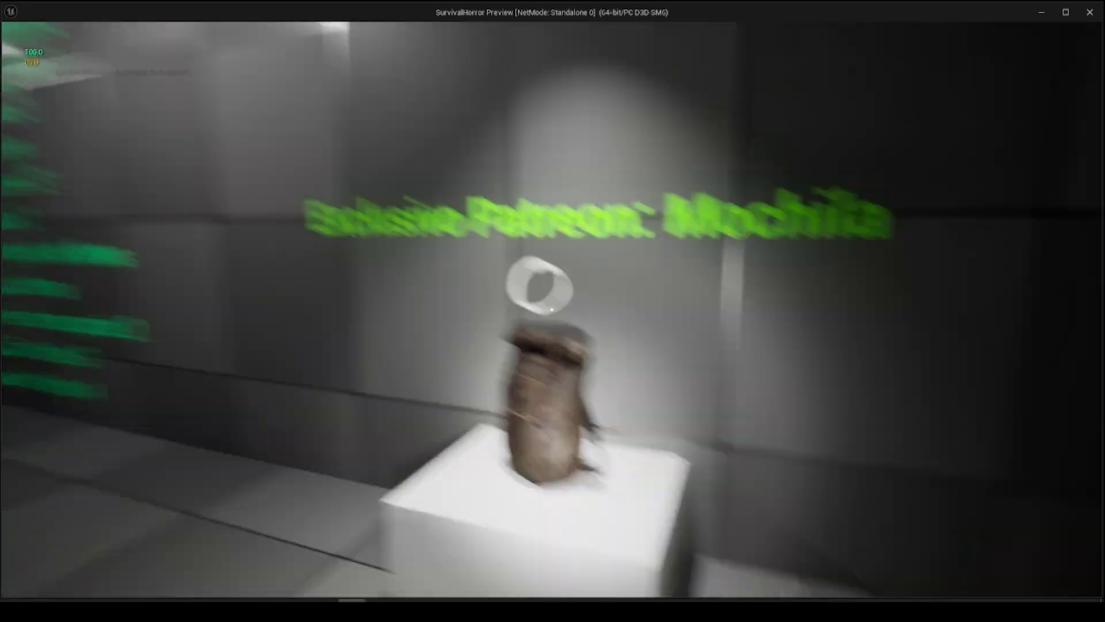
key("e")
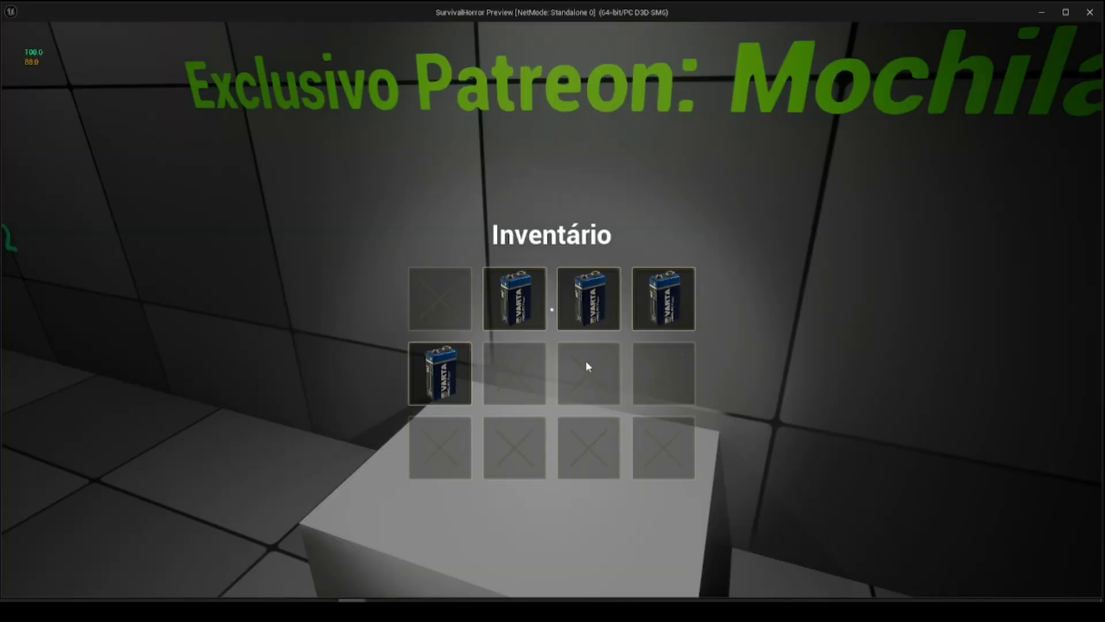
key("Tab")
- Walk into the dark room toward the floor text, then stop the preview with Esc
key("s")
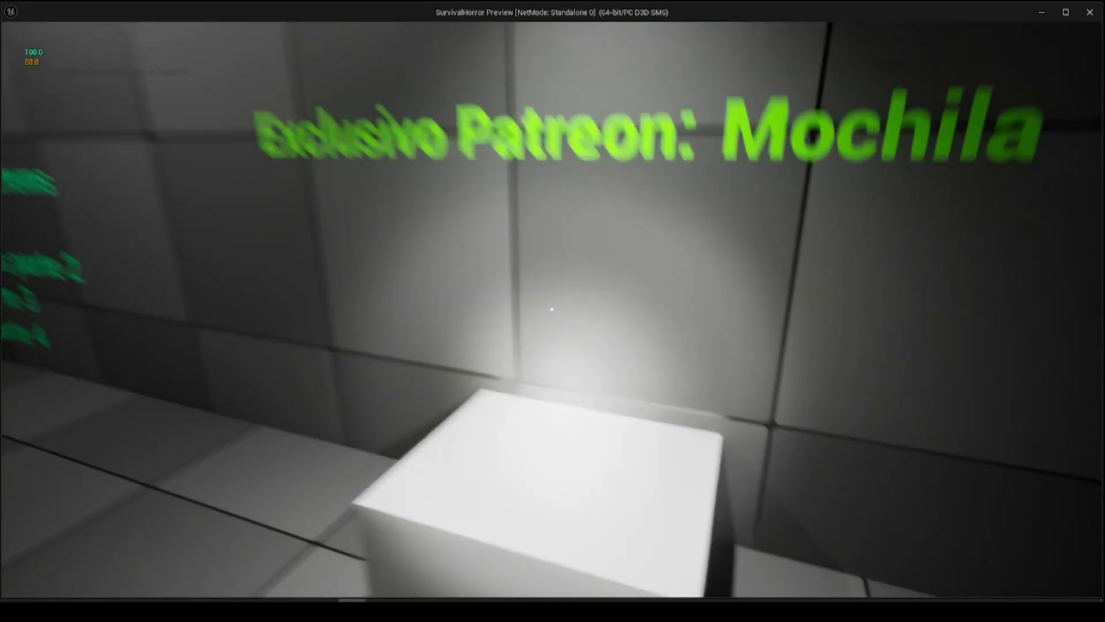
key("w")
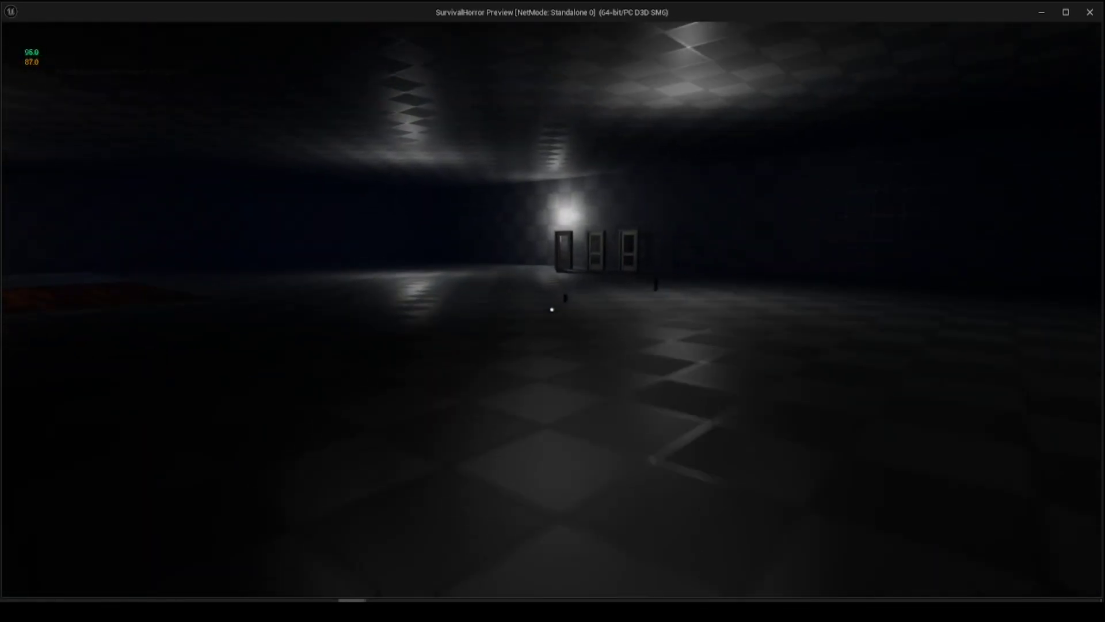
key("w")
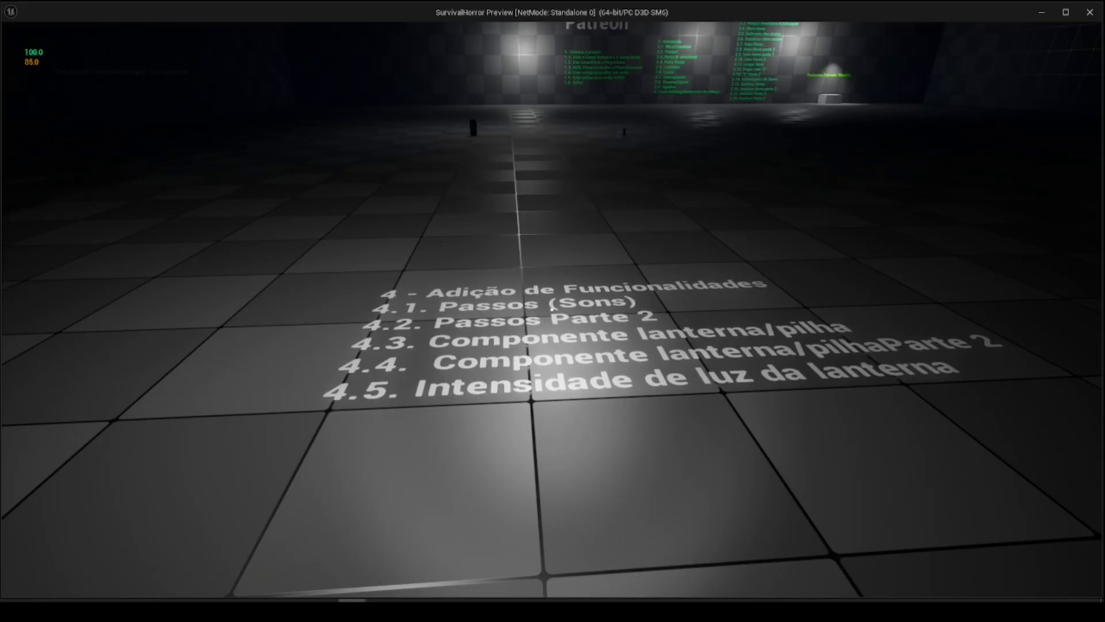
key("w")
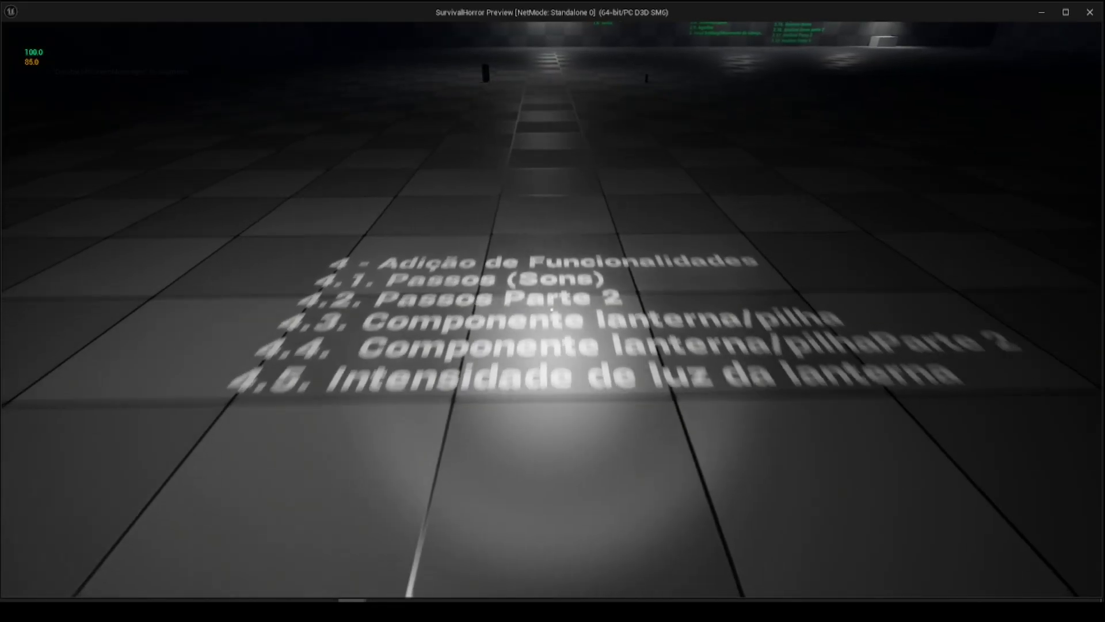
key("Escape")
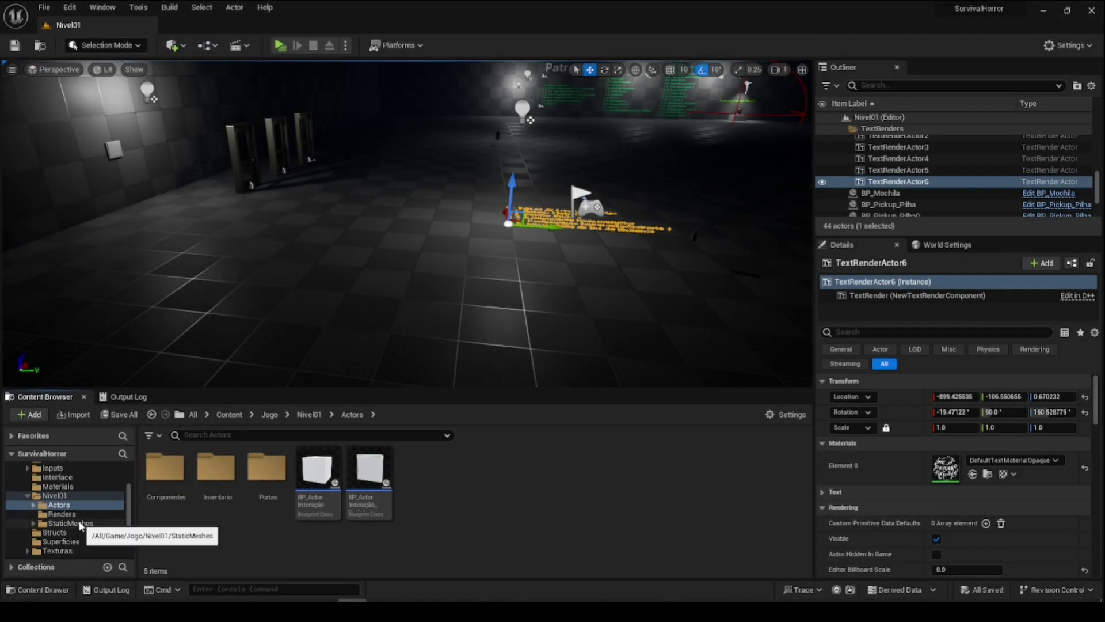
- Open the BP_Personagem Blueprint from the Jogo folder and show its viewport
scroll(77, 498, "up", 2)
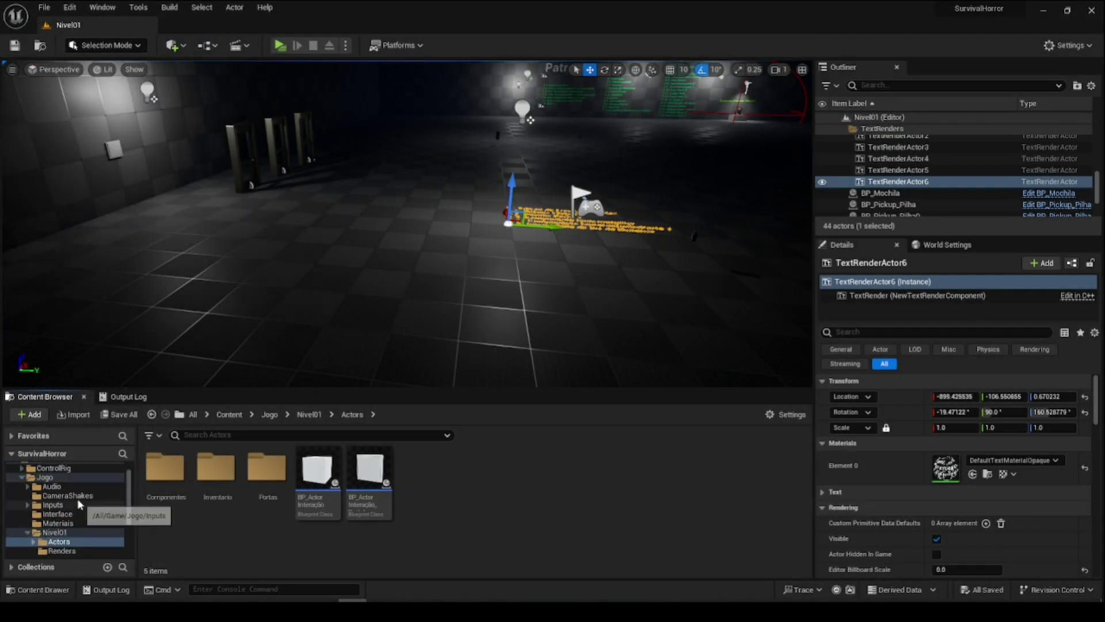
left_click(45, 477)
left_click(677, 469)
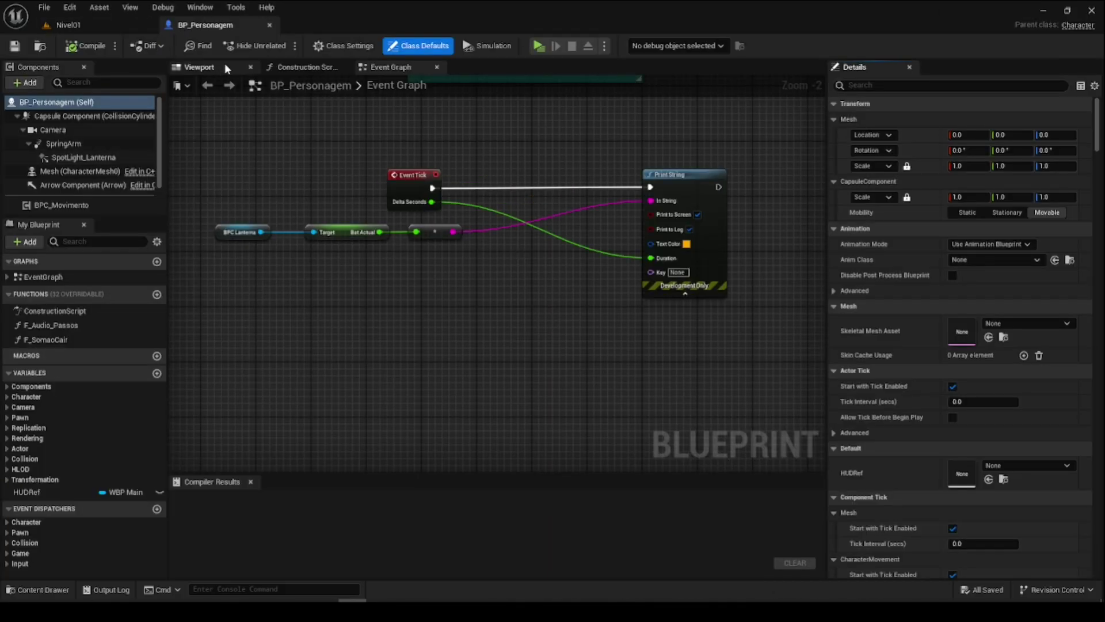
left_click(225, 68)
- Select and frame SpotLight_Lanterna, scrolling Details to Light Profiles showing IES texture Capped2
left_click(82, 157)
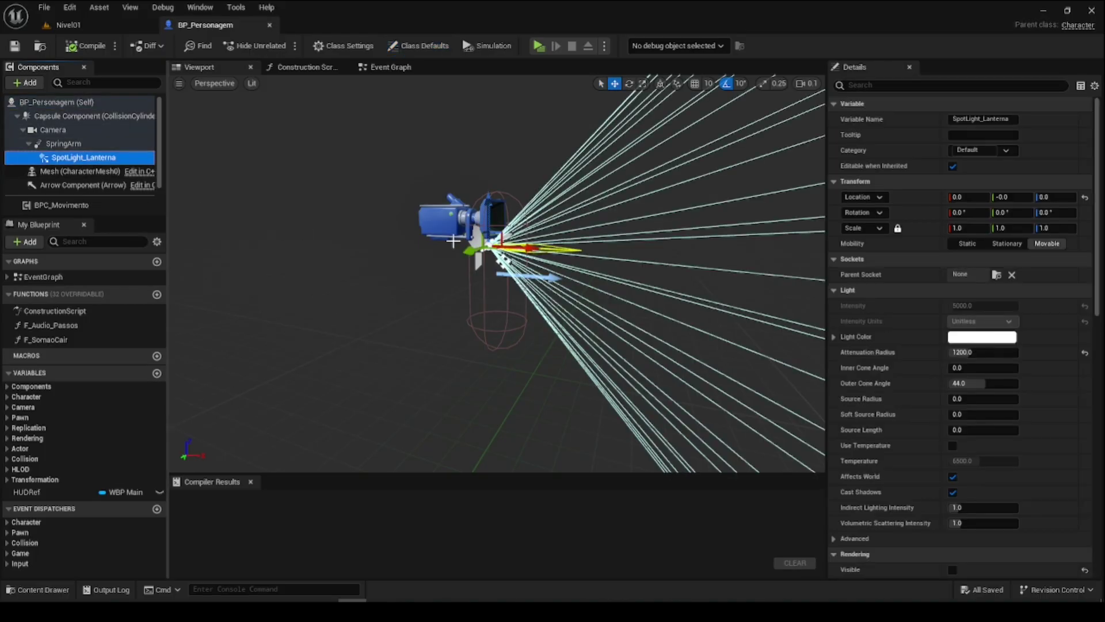
key("f")
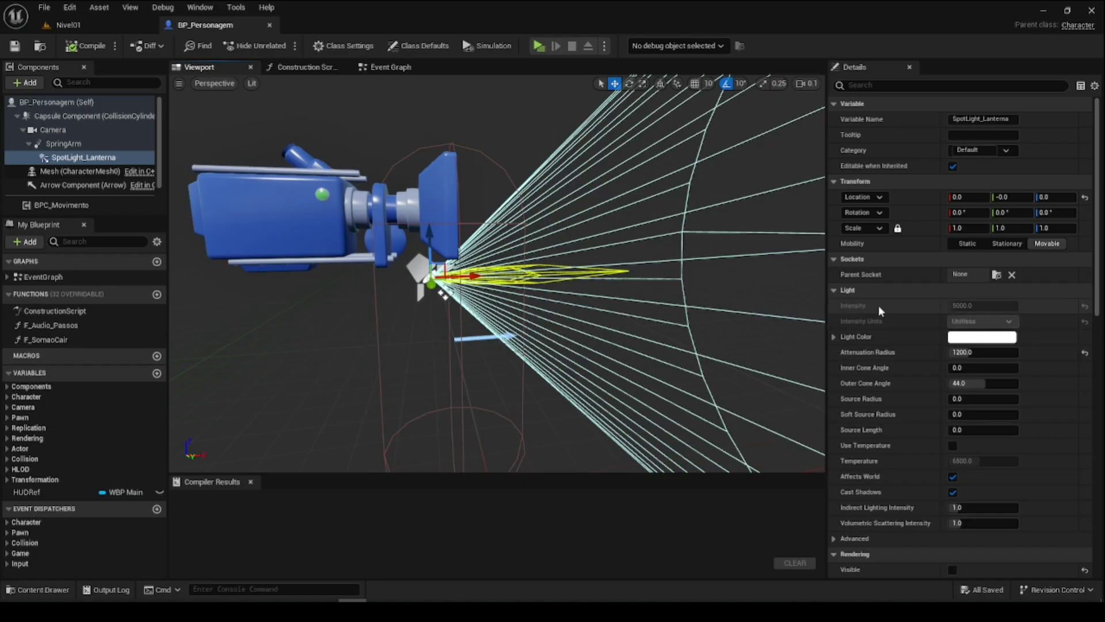
scroll(1100, 233, "down", 5)
scroll(1101, 233, "down", 5)
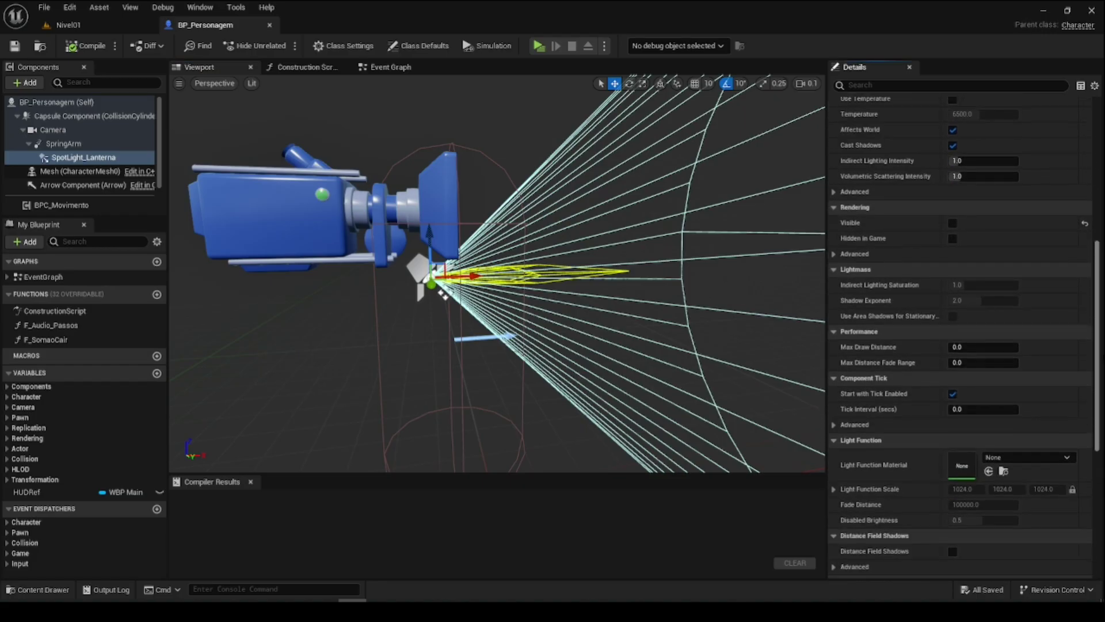
scroll(1100, 233, "down", 5)
scroll(1101, 232, "down", 5)
scroll(961, 340, "down", 1)
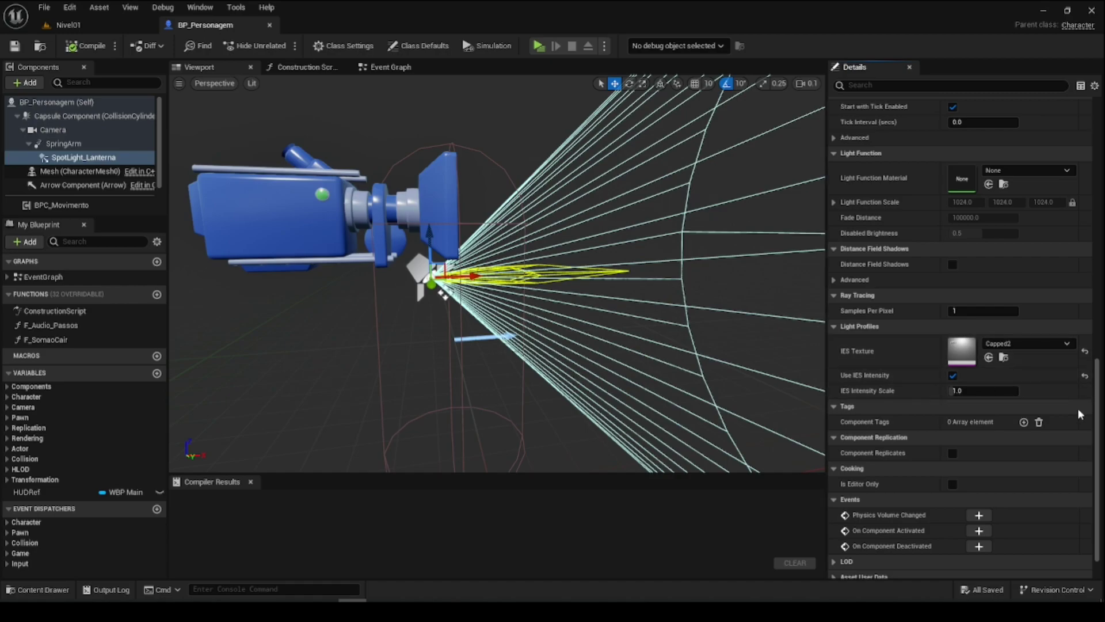
left_click_drag(1098, 401, 1099, 394)
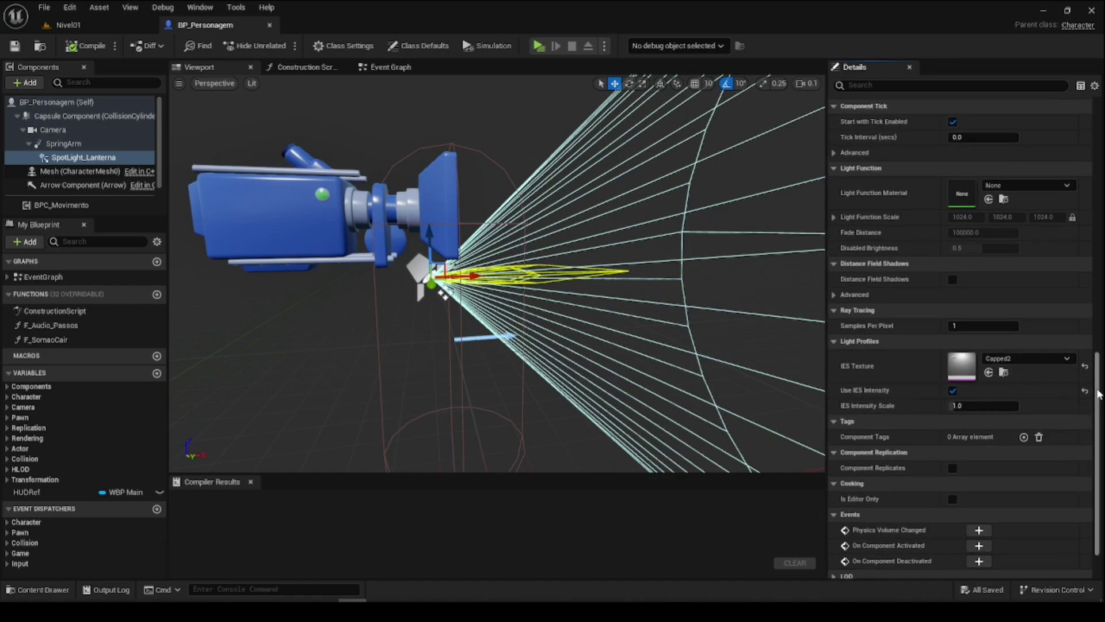
- Turn off Use IES Intensity on SpotLight_Lanterna, compile BP_Personagem, and return to Nivel01
left_click(957, 390)
left_click_drag(1098, 414, 1098, 207)
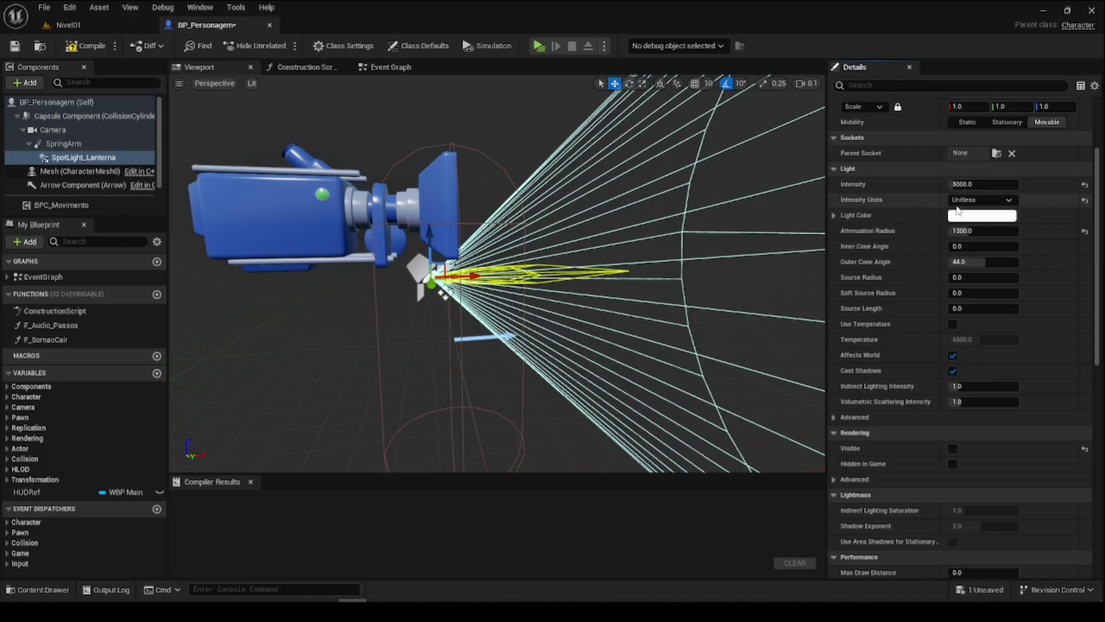
mouse_move(1096, 225)
left_mouse_down()
mouse_move(1094, 404)
mouse_move(933, 412)
left_mouse_up()
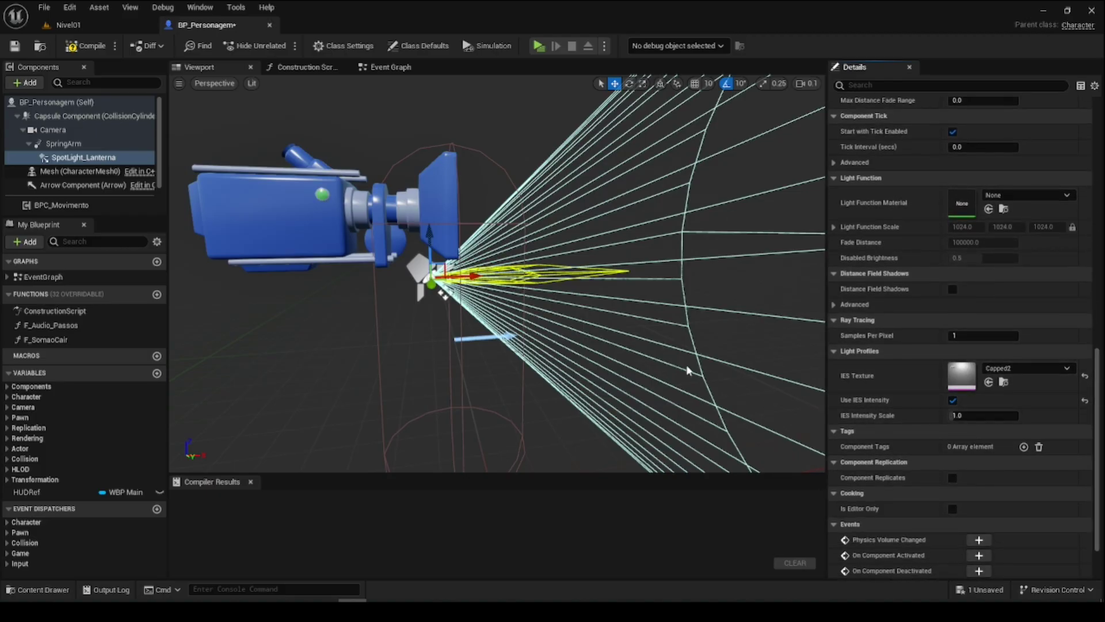
left_click(81, 46)
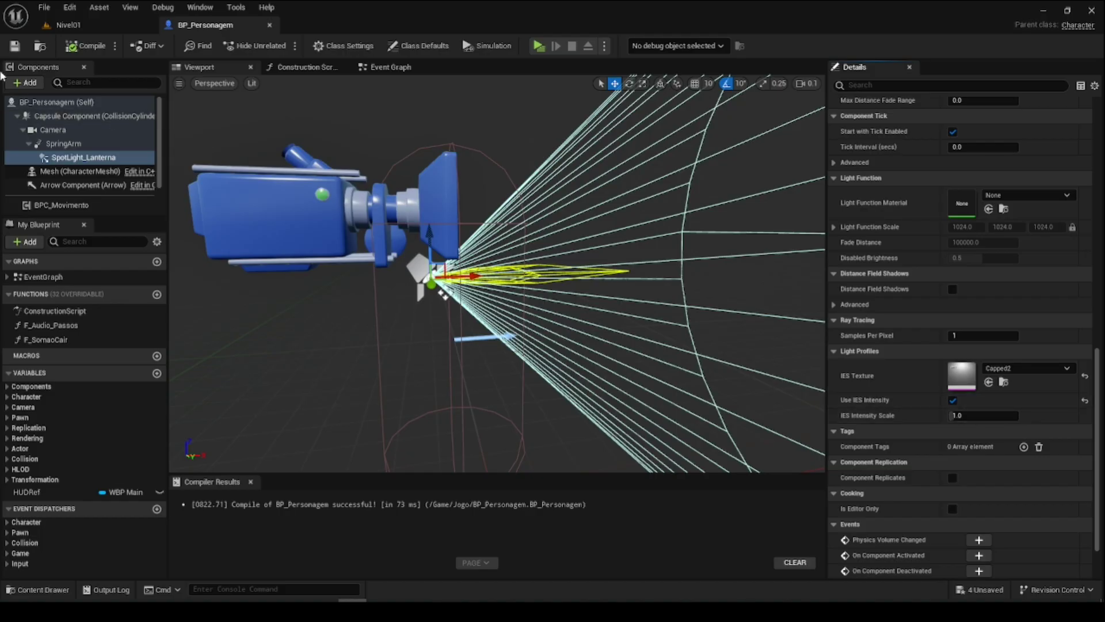
left_click(40, 45)
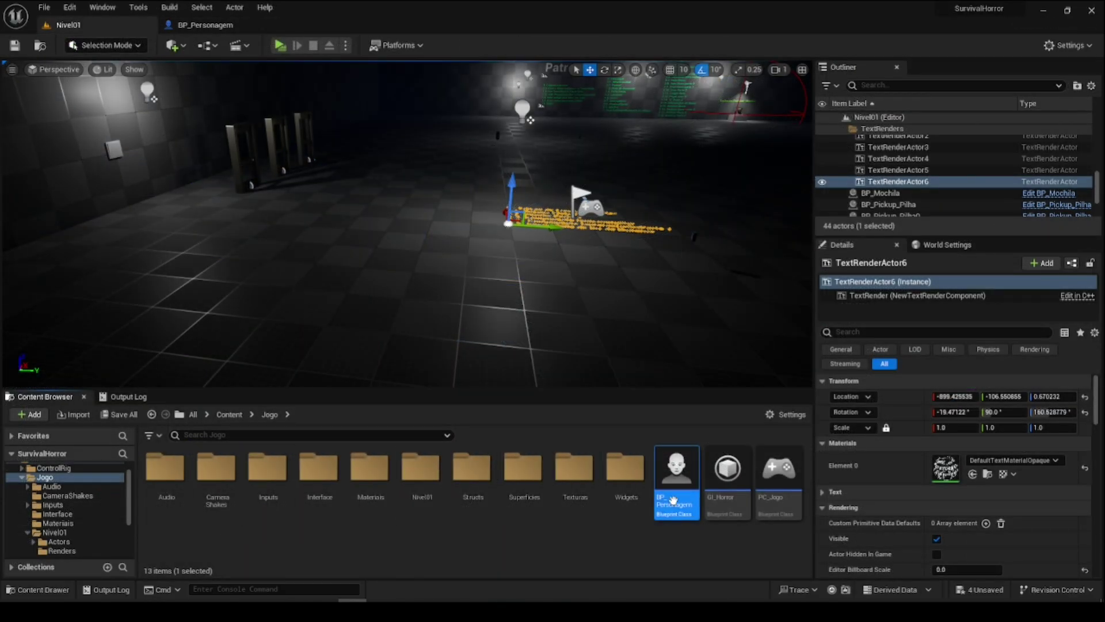
- Open the BPC_Lanterna Blueprint from Jogo/Nivel01/Actors/Componentes
double_click(432, 475)
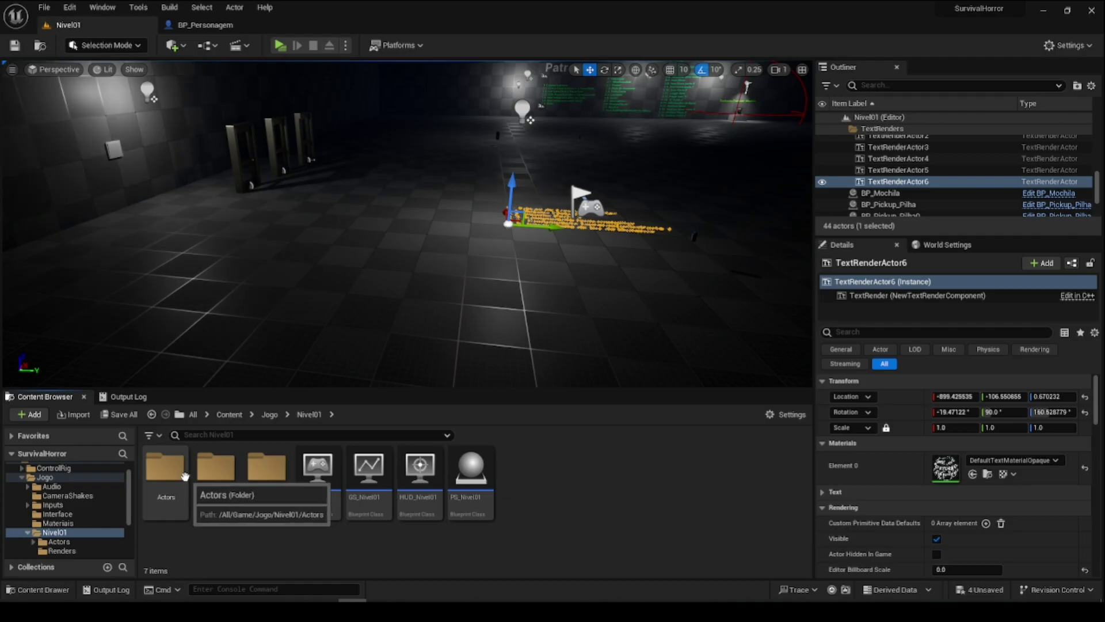
double_click(181, 510)
double_click(167, 477)
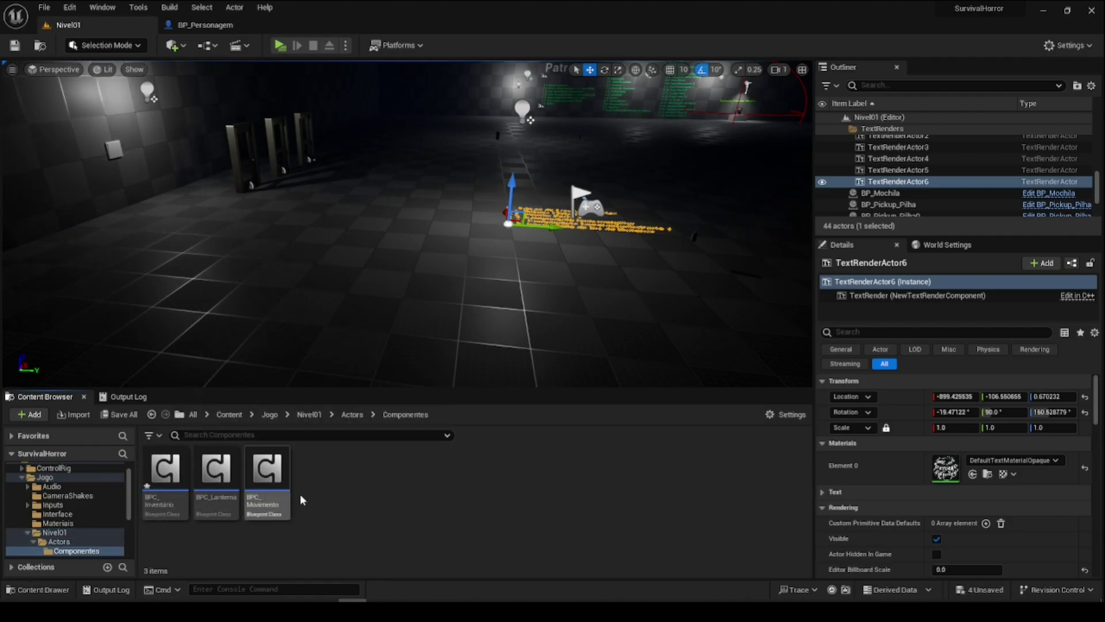
double_click(223, 473)
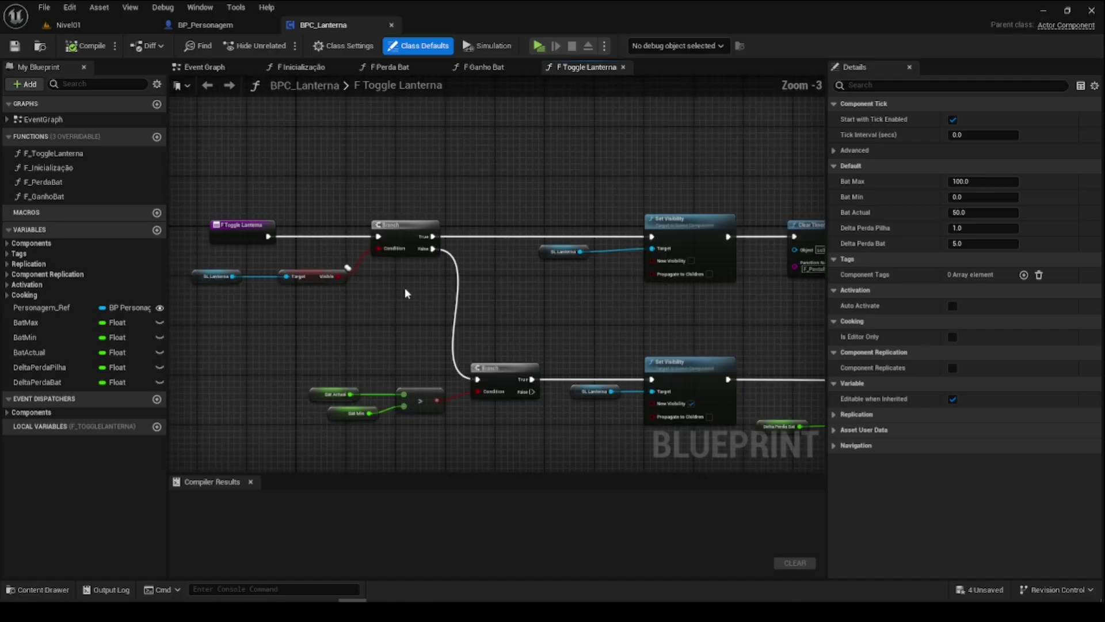
- Add a new function named F_IntensidadeLuz and position its entry node upper left
left_click(157, 137)
type("F_")
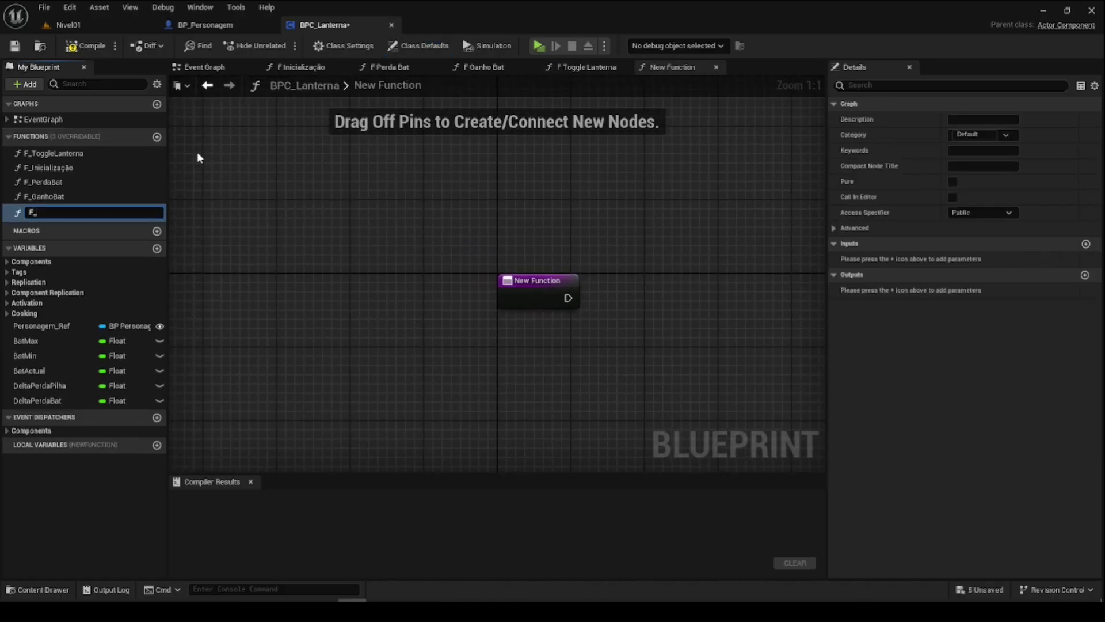
type("Intensidad")
type("eLuz")
key("Return")
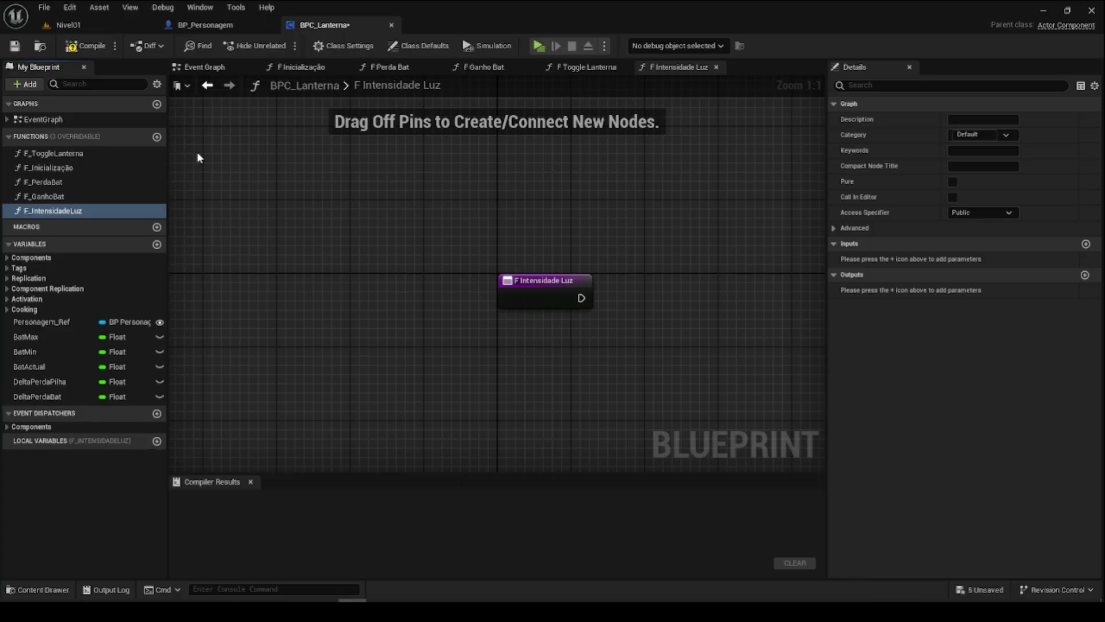
mouse_move(434, 264)
right_mouse_down()
mouse_move(363, 257)
mouse_move(324, 296)
right_mouse_up()
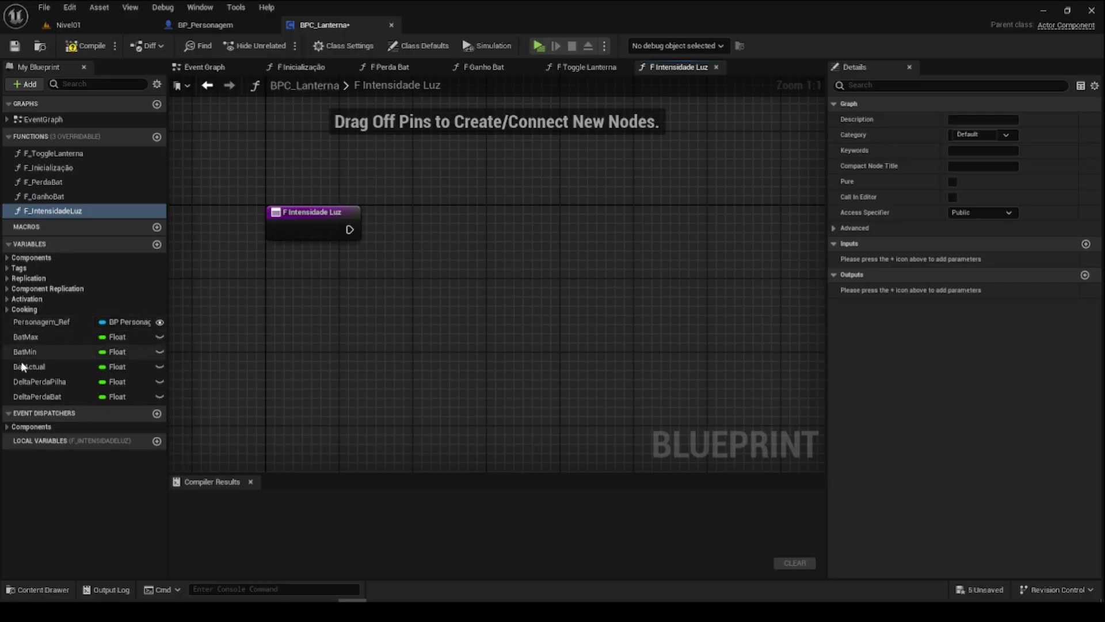
- Place an SL_Lanterna getter in the F_IntensidadeLuz graph
left_click(8, 290)
left_click(7, 289)
left_click(8, 291)
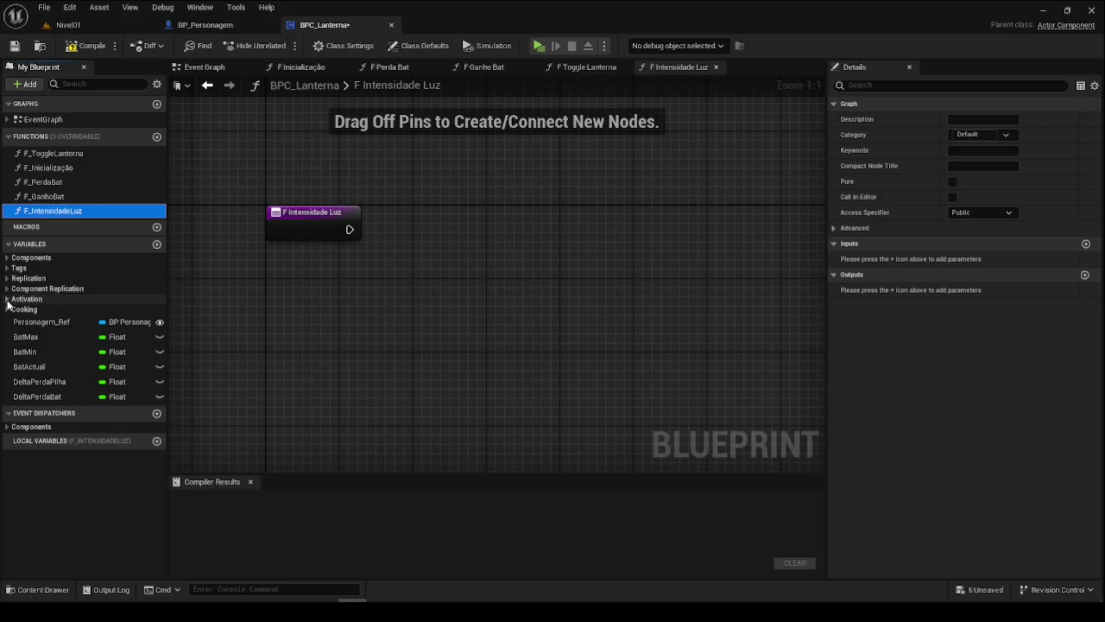
left_click(9, 287)
left_click(8, 257)
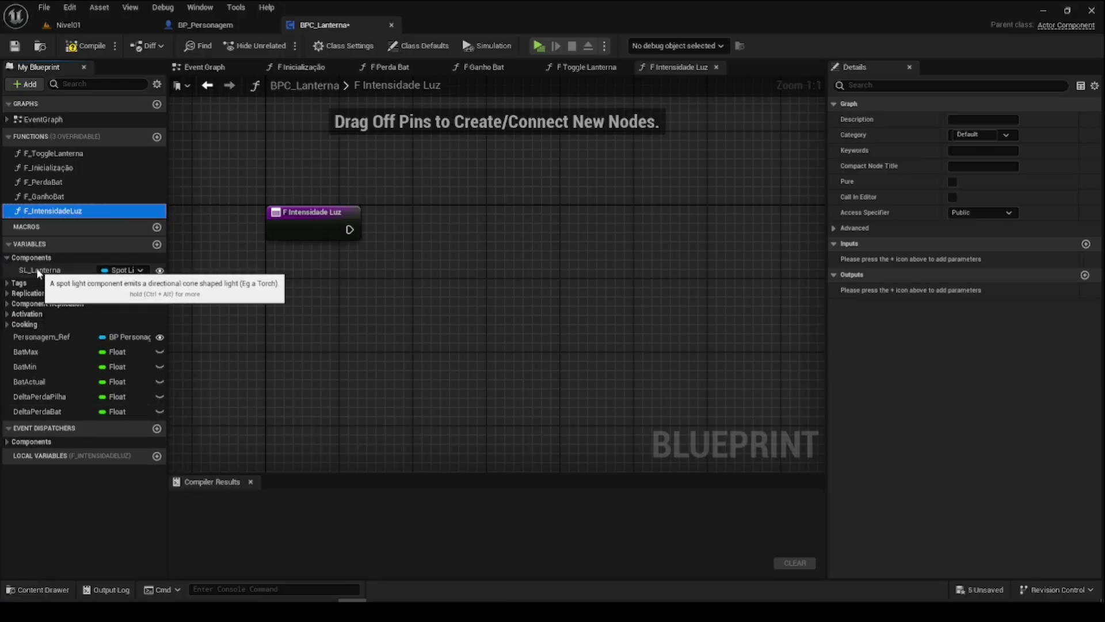
mouse_move(36, 270)
left_mouse_down()
mouse_move(315, 251)
mouse_move(328, 285)
left_mouse_up()
left_click(379, 304)
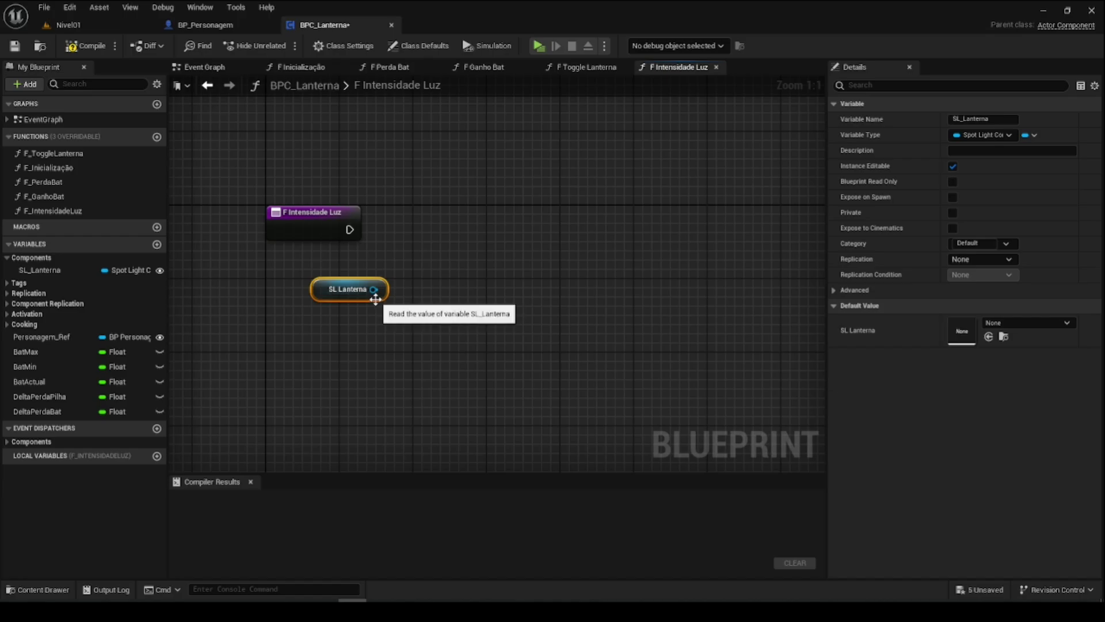
- Compare the spotlight's IES intensity settings in BP_Personagem against the function graph
left_click(217, 26)
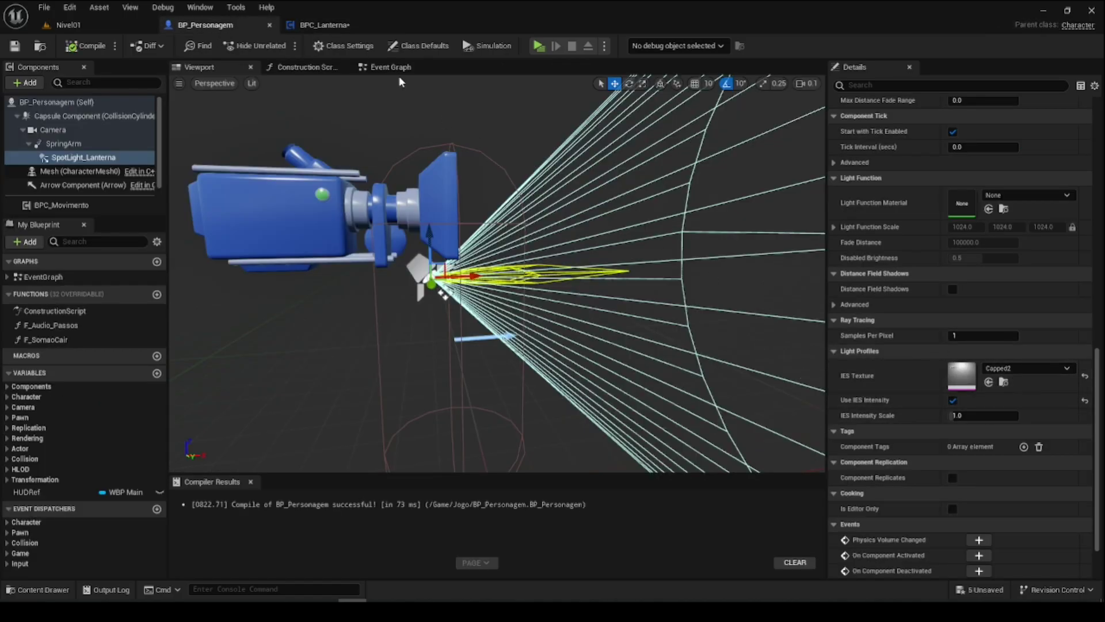
left_click(324, 25)
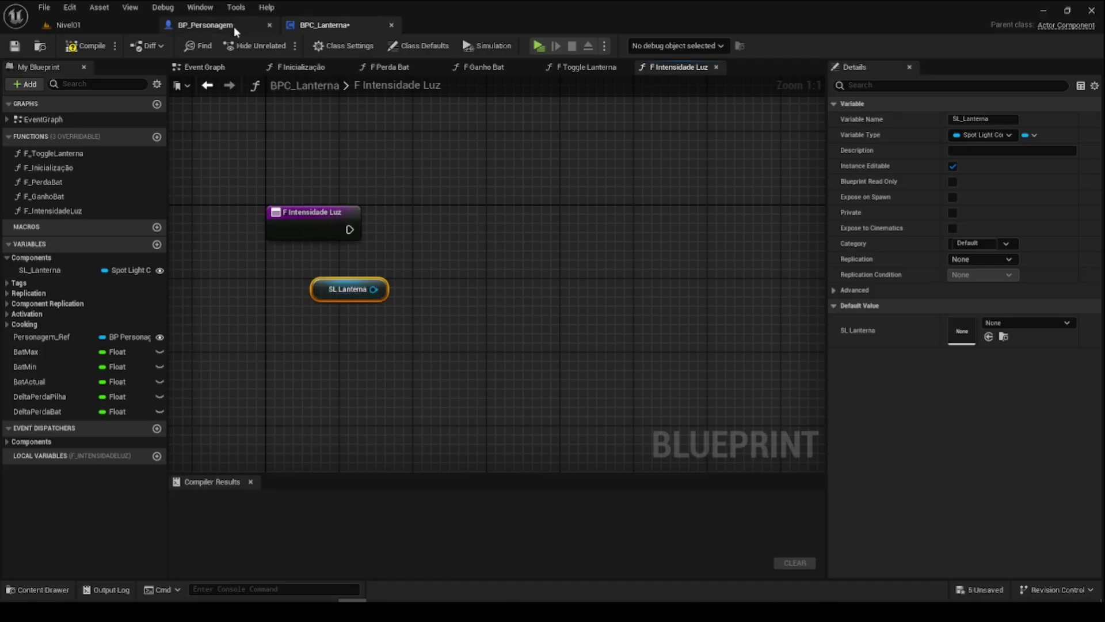
left_click(207, 25)
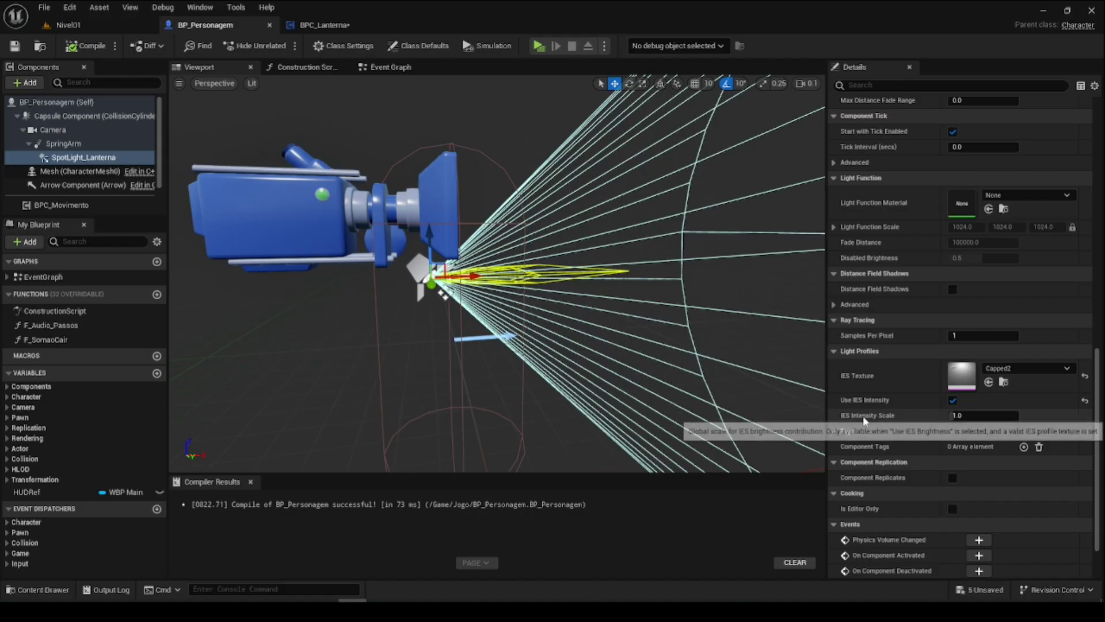
left_click(345, 30)
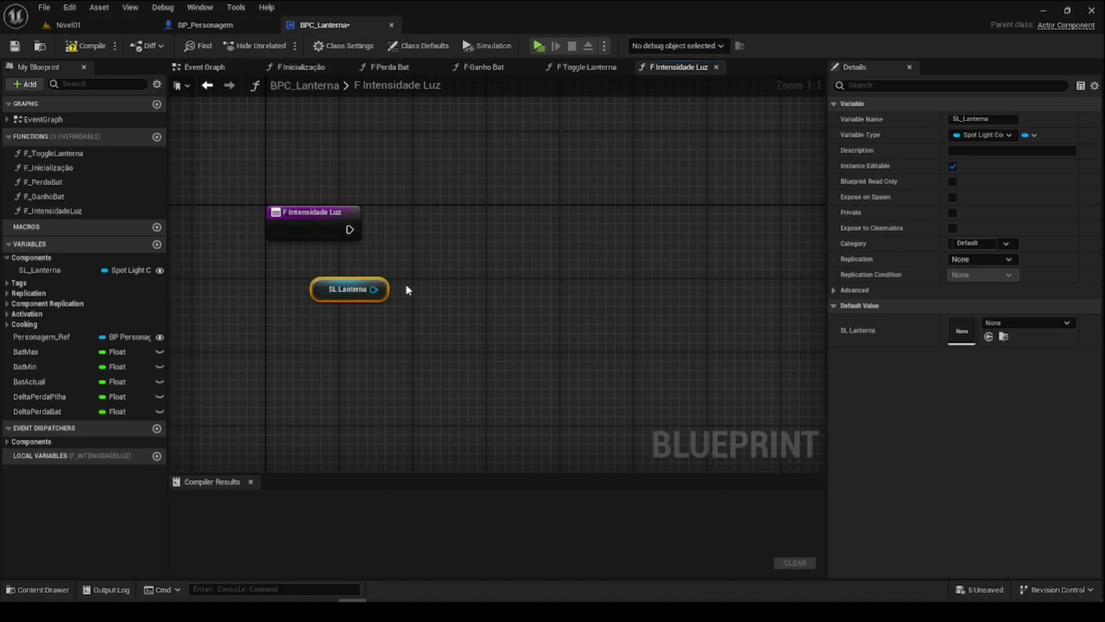
- Wire SL_Lanterna into a new Set IES Intensity Scale node
left_click_drag(374, 289, 468, 266)
type("se")
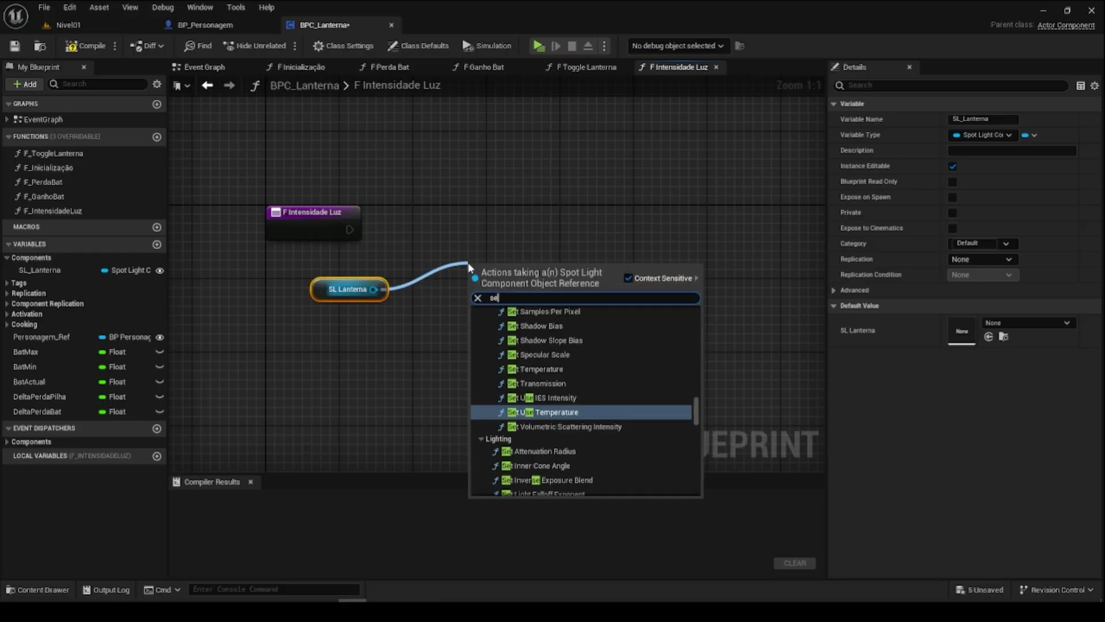
type("t ies in")
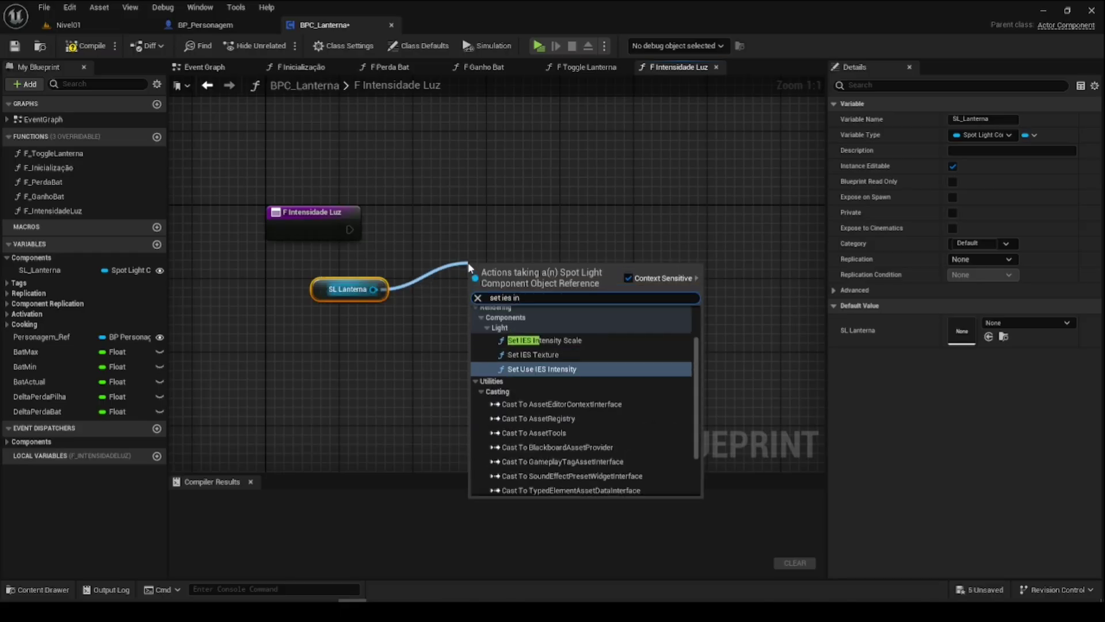
left_click(544, 340)
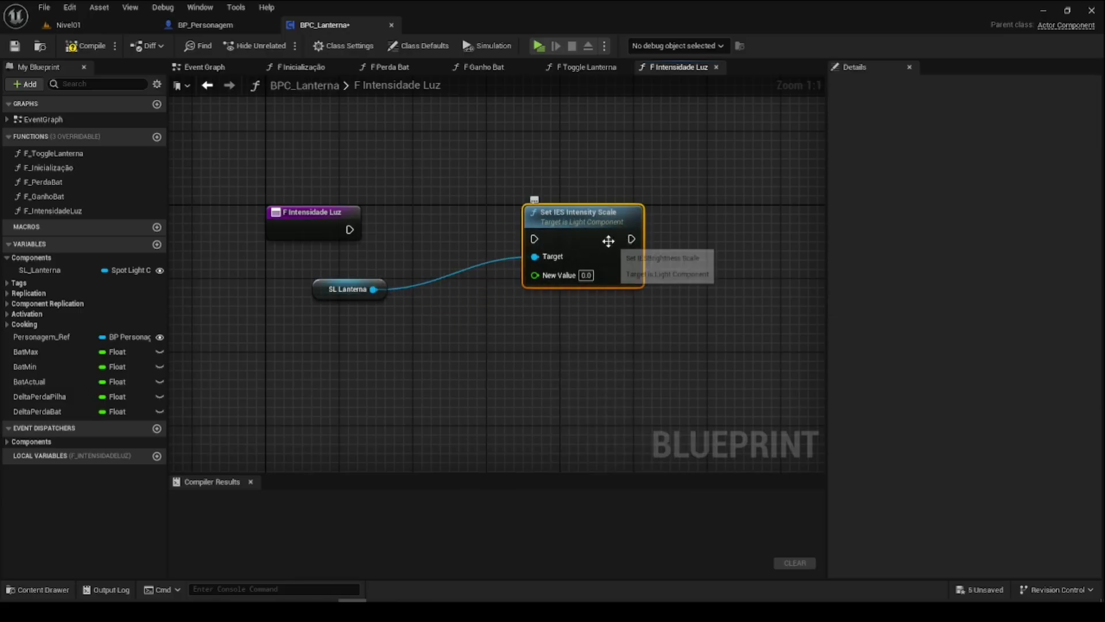
left_click_drag(584, 236, 603, 227)
- Connect the F Intensidade Luz entry execution to Set IES Intensity Scale
left_click(227, 27)
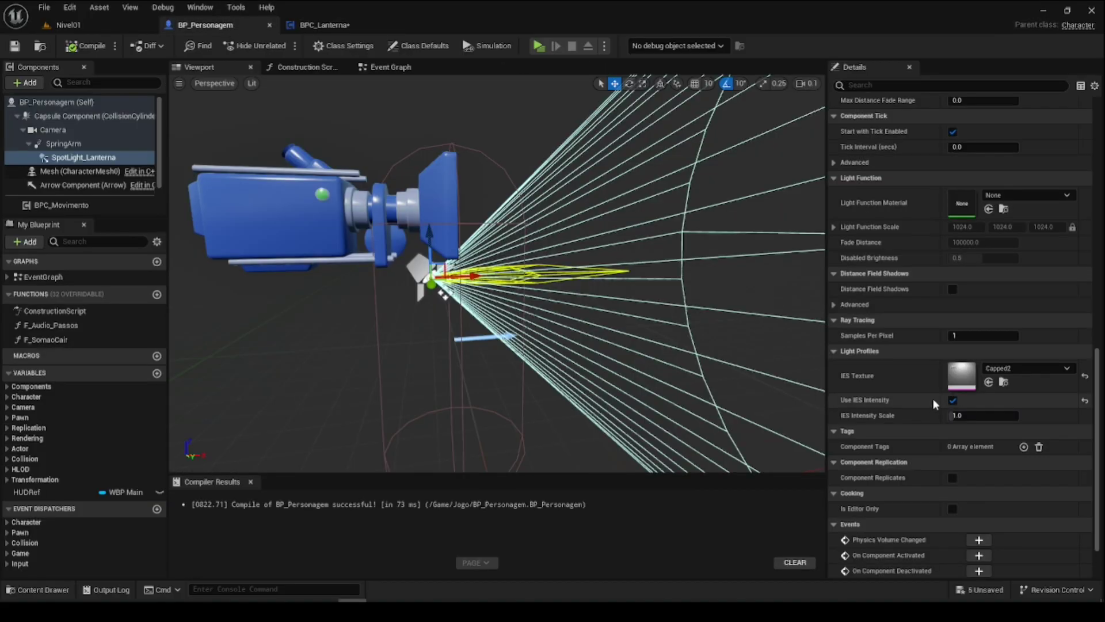
left_click(323, 27)
left_click_drag(350, 229, 713, 225)
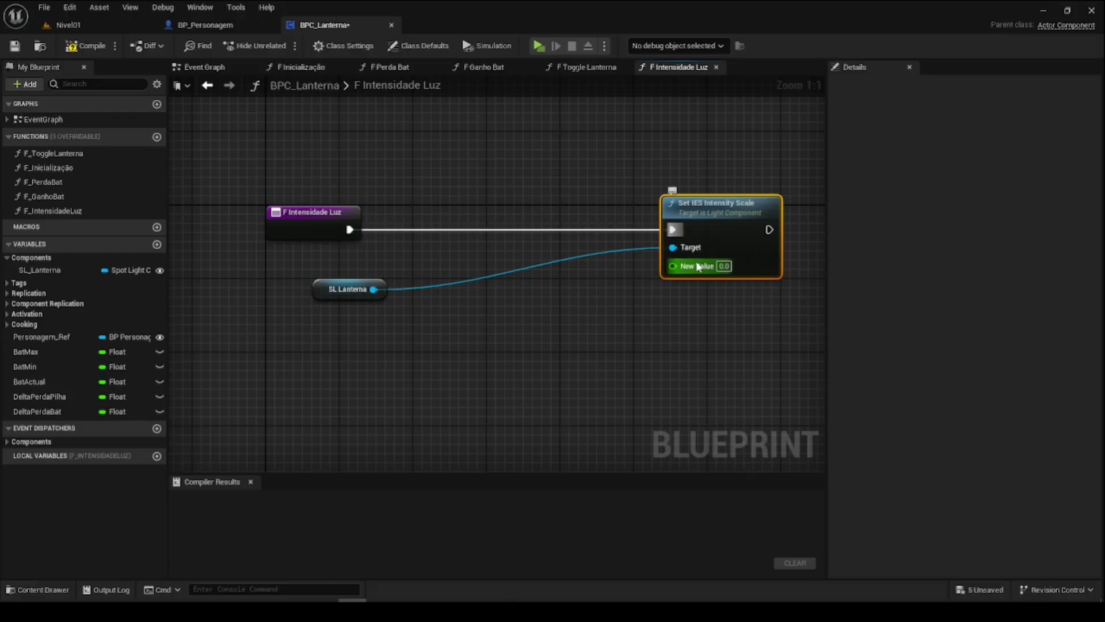
- Feed New Value from a Map Range Clamped node and tidy the node layout
left_click_drag(672, 266, 580, 359)
type("map range")
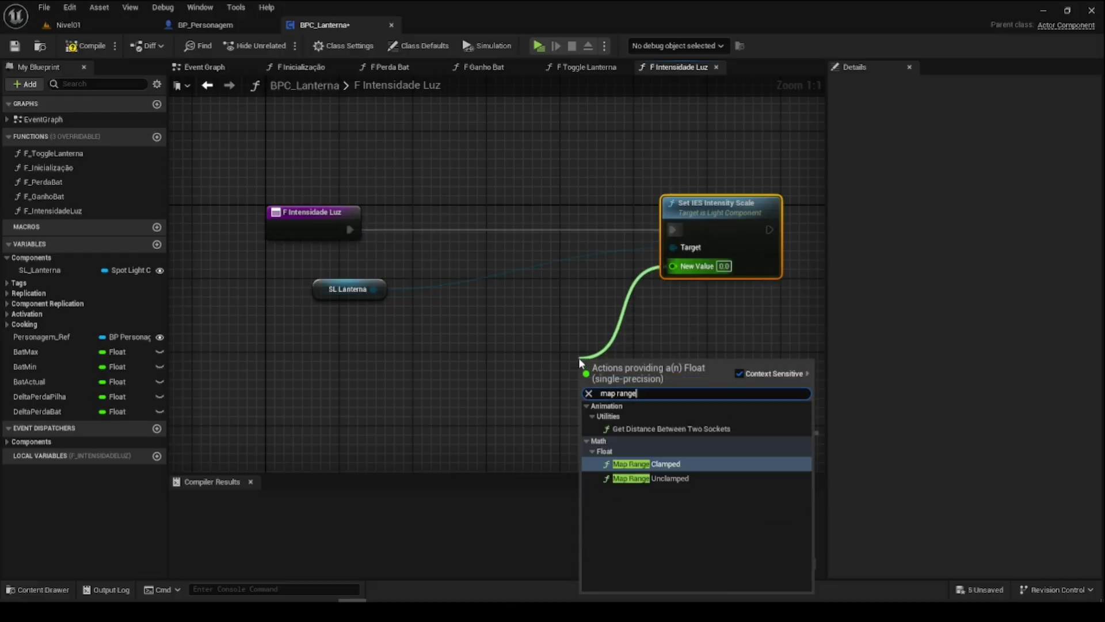
key("Return")
left_click_drag(605, 357, 459, 340)
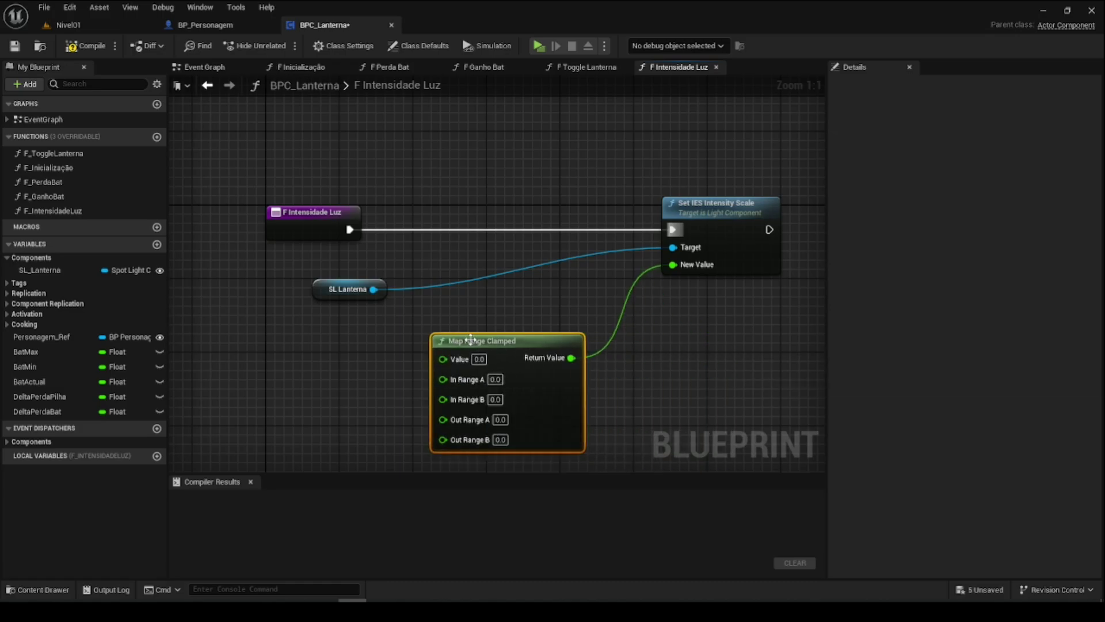
left_click_drag(322, 287, 479, 251)
left_click(724, 295)
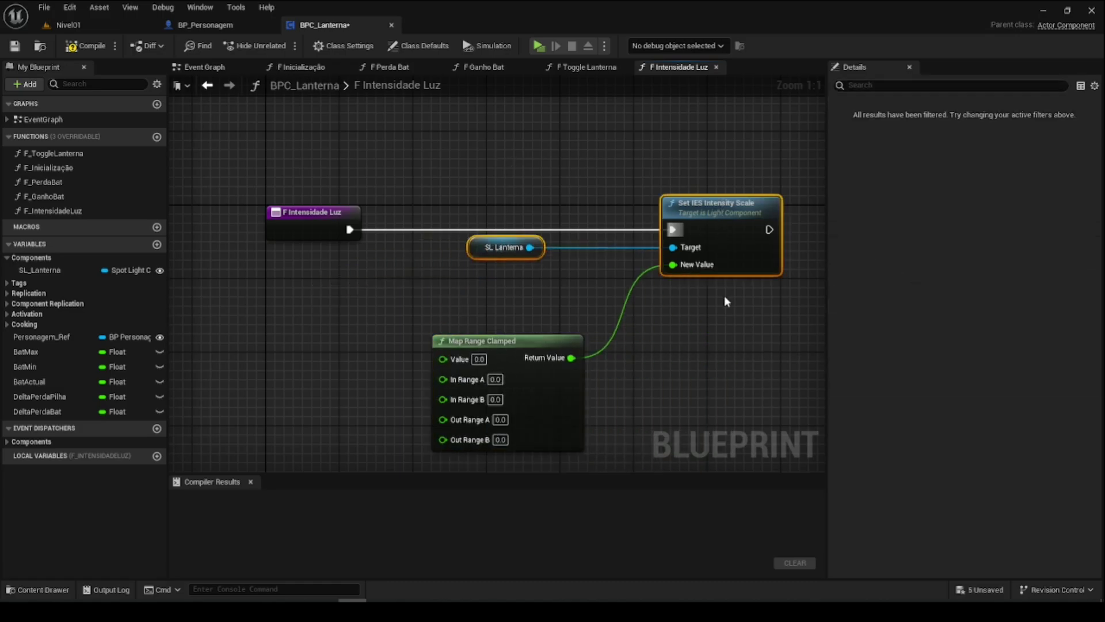
right_click_drag(642, 365, 705, 286)
left_click_drag(575, 272, 592, 272)
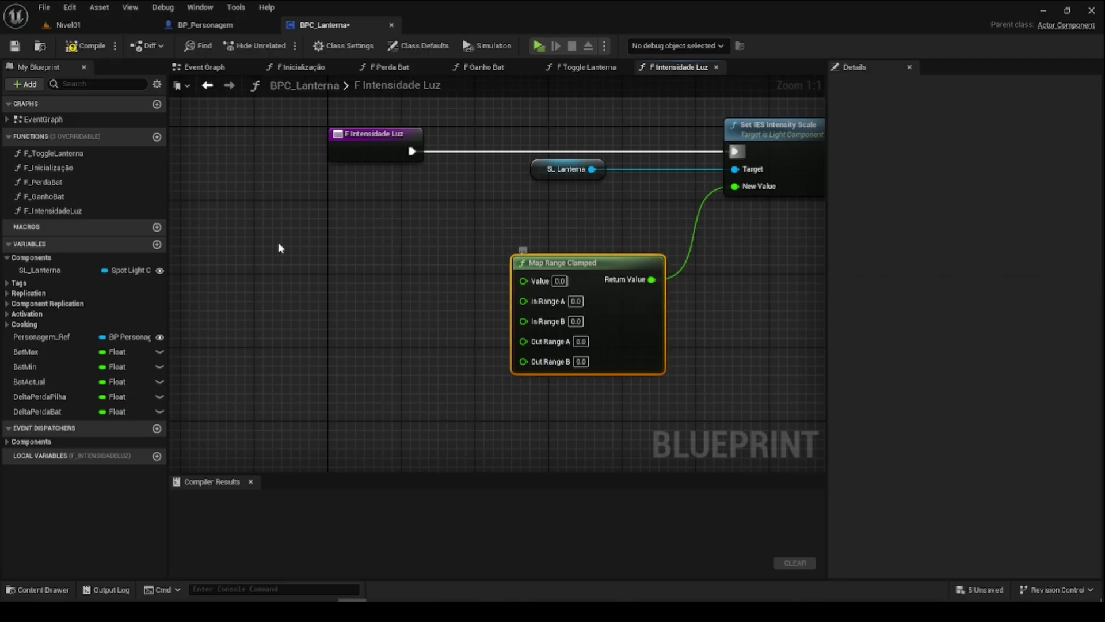
right_click_drag(369, 331, 417, 323)
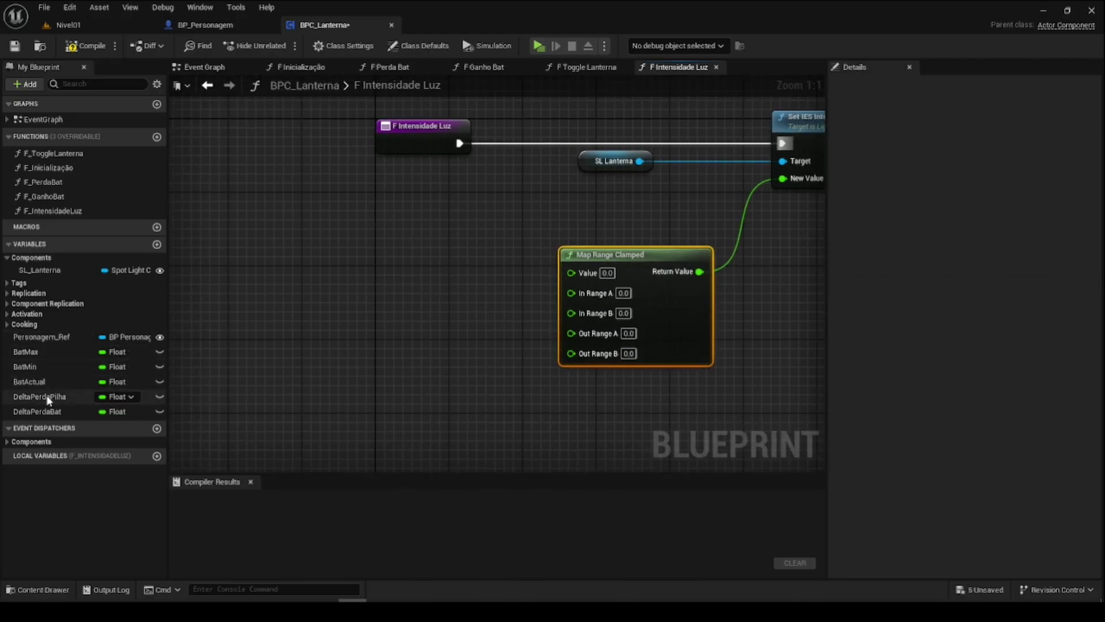
- Connect Bat Actual to Value, Bat Min to In Range A and Bat Max to In Range B
left_click_drag(572, 274, 515, 295)
left_click(529, 280)
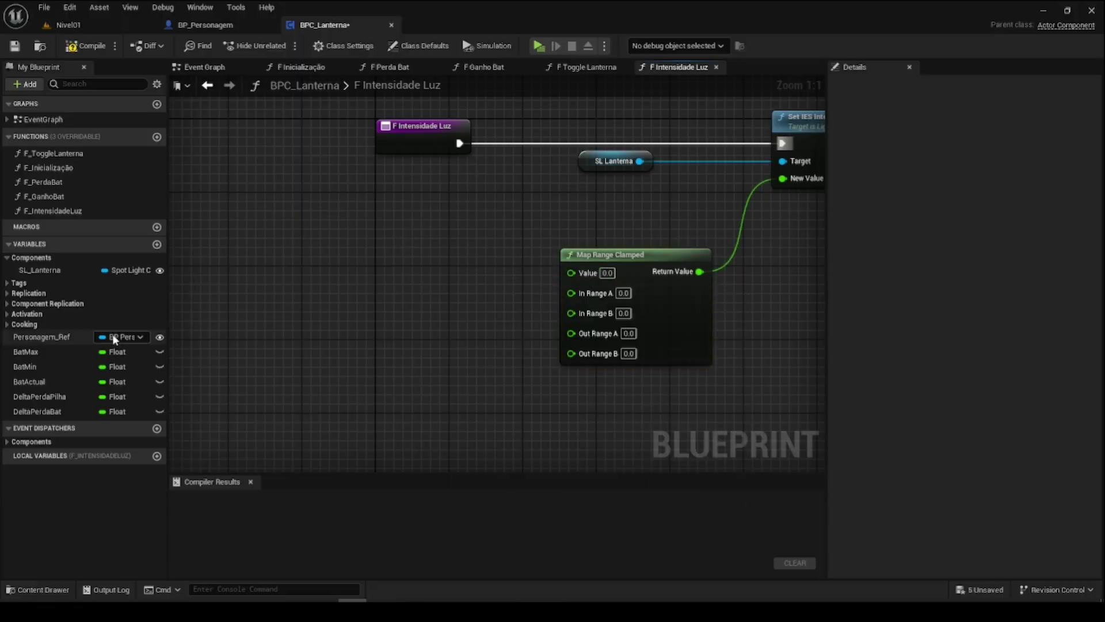
mouse_move(29, 381)
left_mouse_down()
mouse_move(435, 266)
mouse_move(571, 273)
left_mouse_up()
left_click(457, 270)
left_click_drag(652, 357, 651, 343)
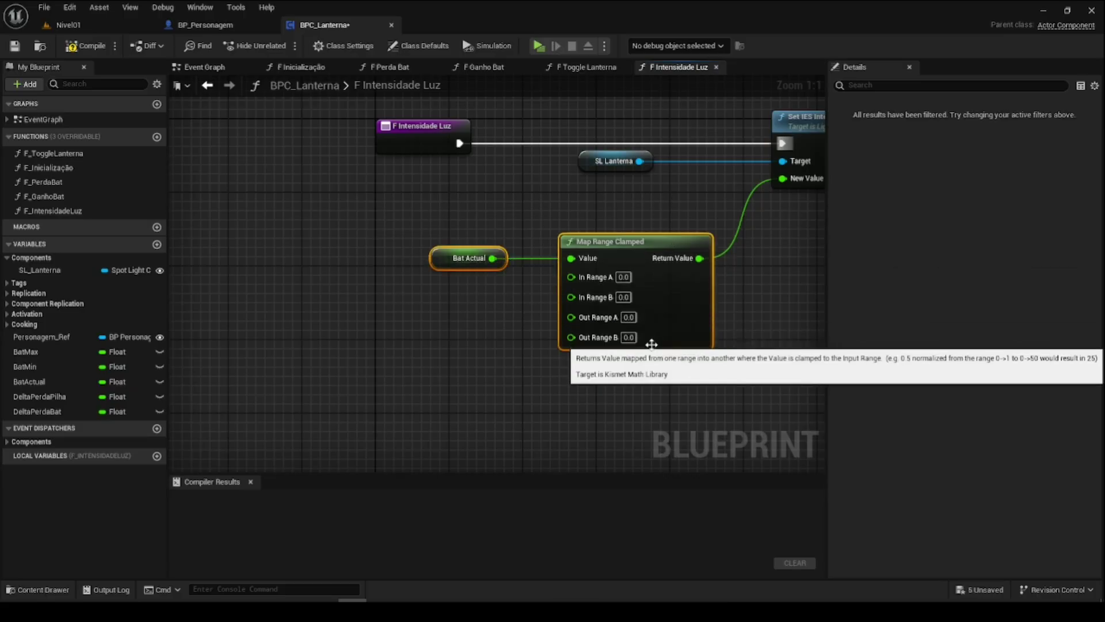
left_click_drag(58, 366, 571, 276)
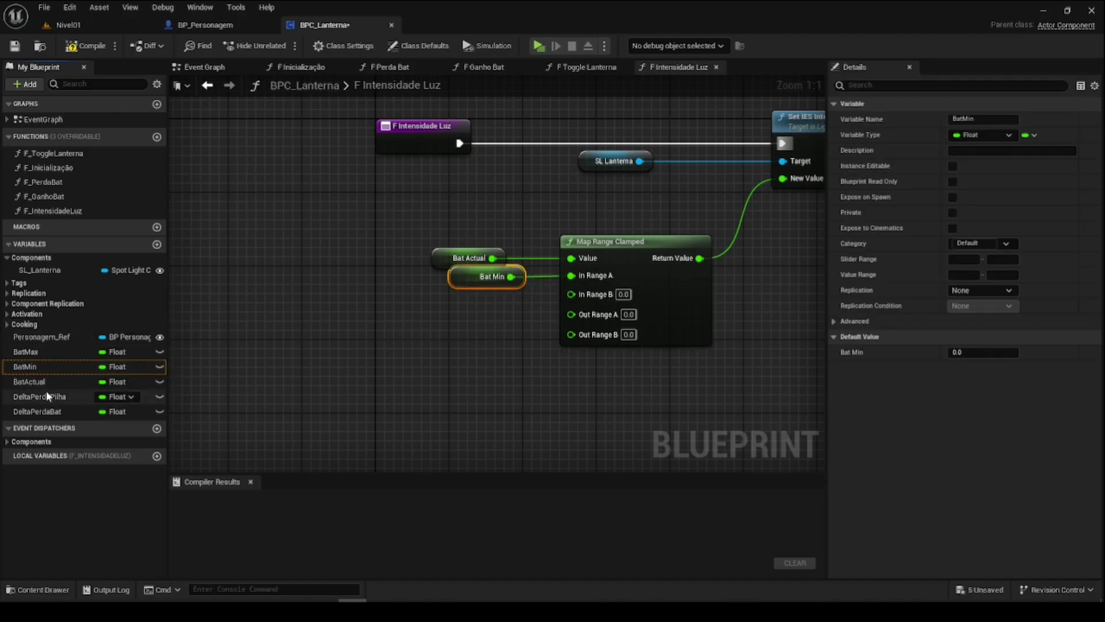
left_click_drag(44, 354, 570, 293)
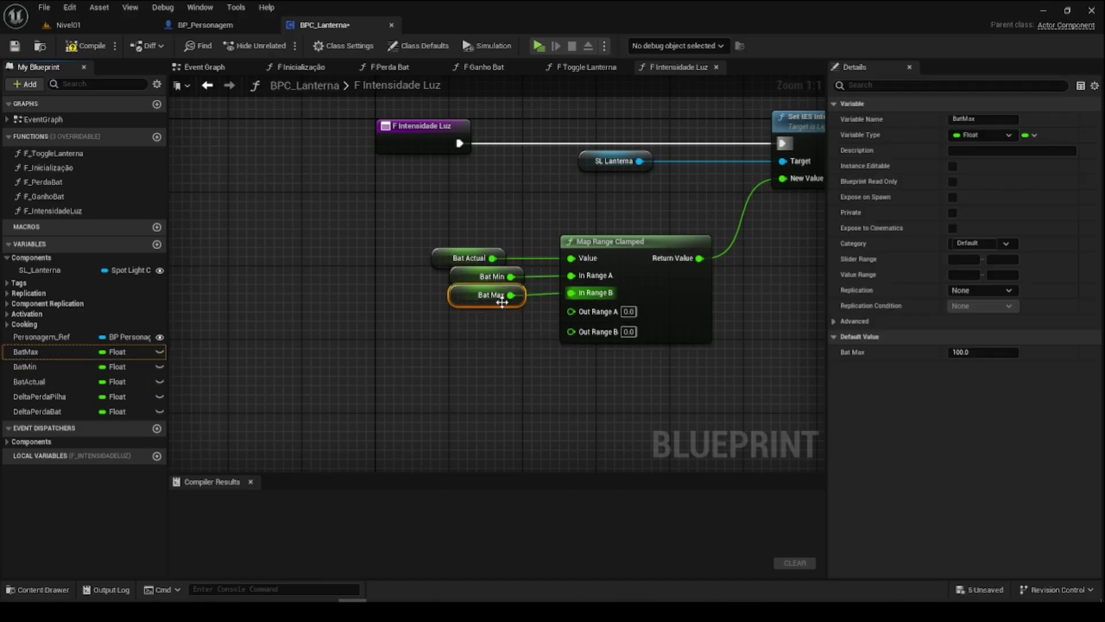
mouse_move(403, 284)
left_mouse_down()
mouse_move(468, 303)
mouse_move(328, 300)
left_mouse_up()
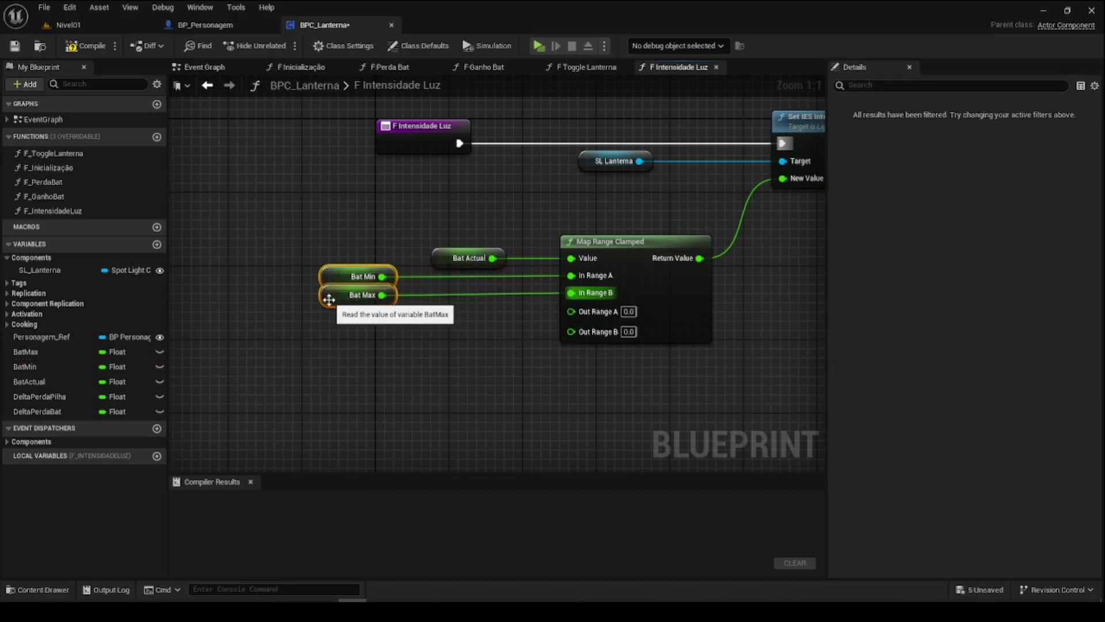
left_click(546, 350)
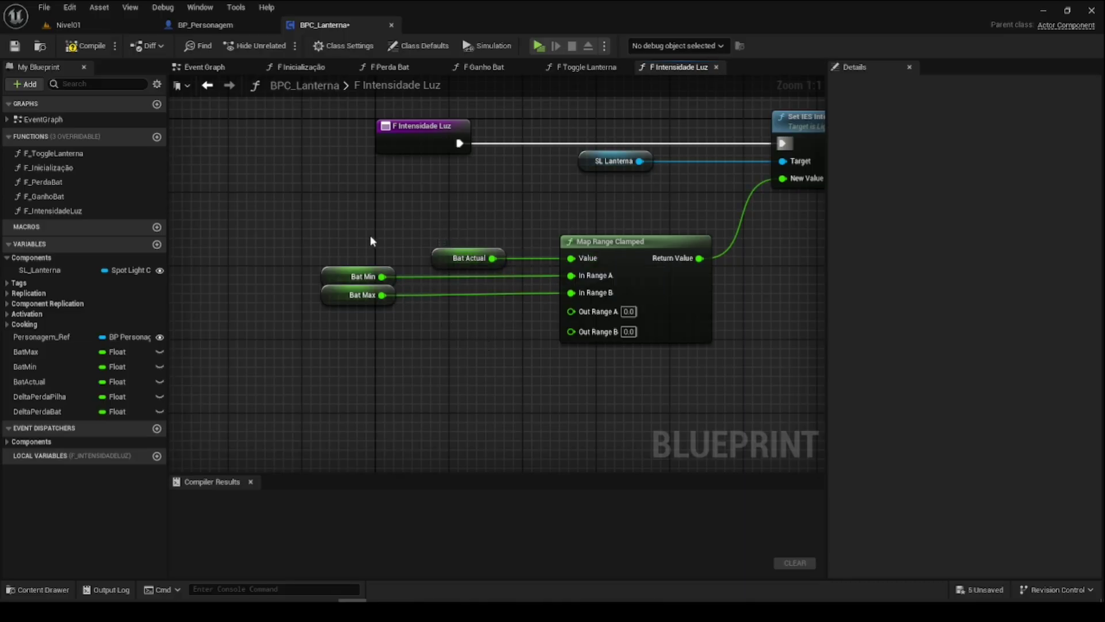
- Set Map Range Clamped's Out Range B to 1, then compile and save BPC_Lanterna
left_click(633, 332)
type("1")
key("Return")
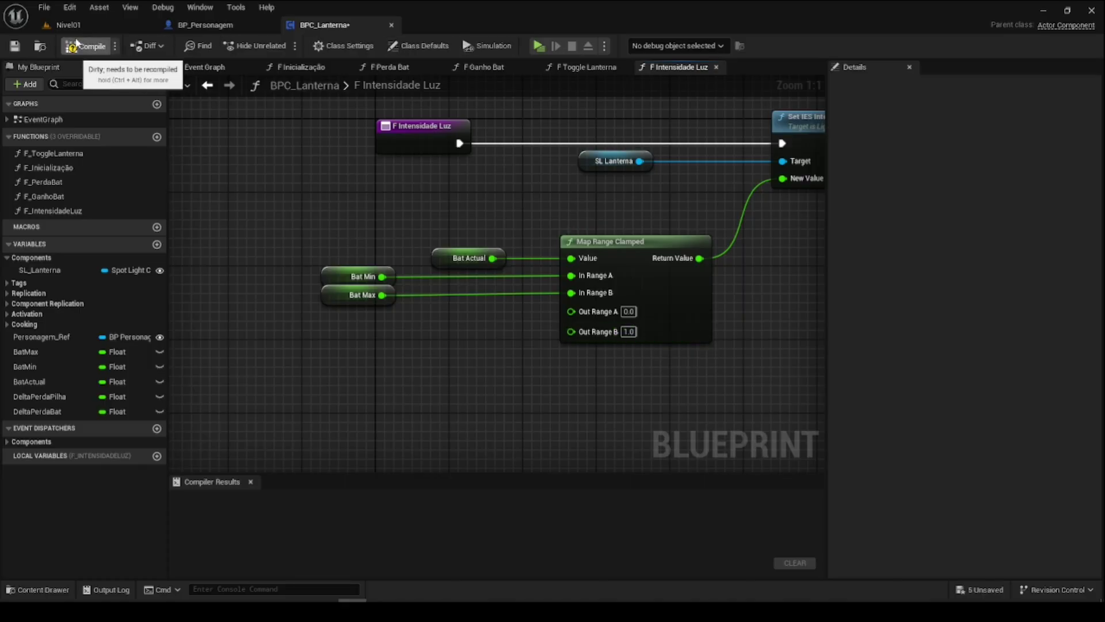
left_click(80, 46)
left_click(15, 46)
- Review the spotlight settings and the BatMin default value, then recompile BPC_Lanterna
left_click(205, 25)
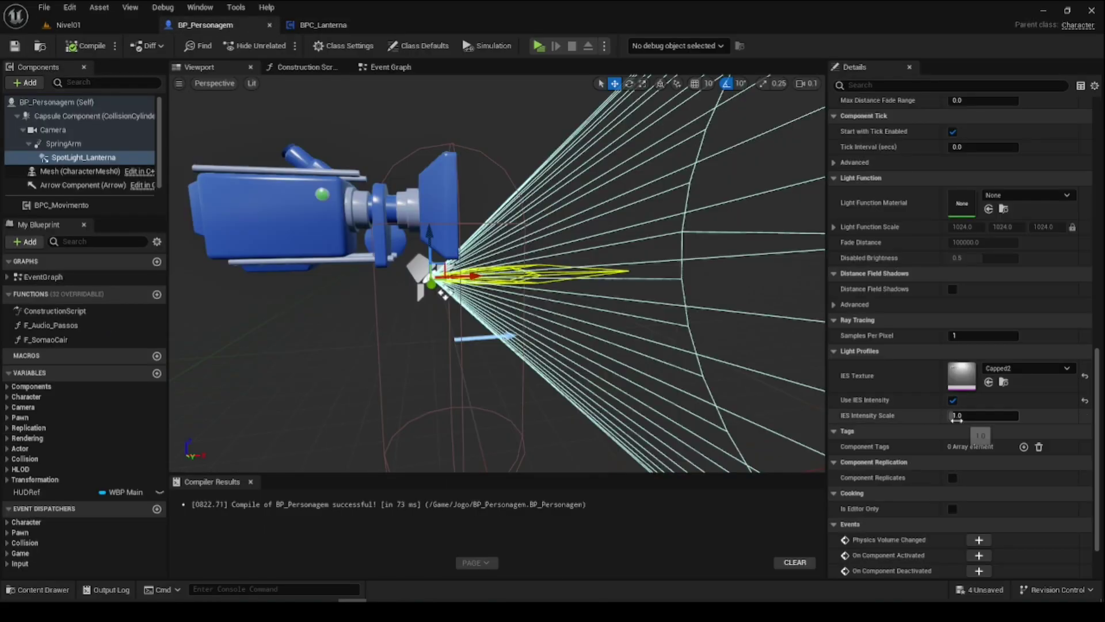
left_click(315, 25)
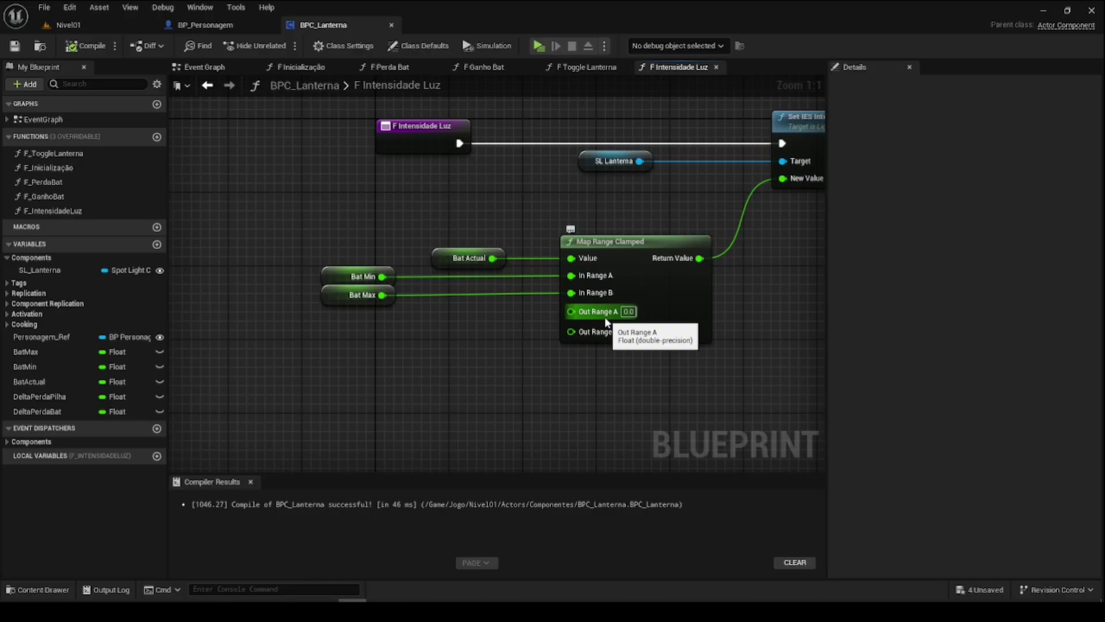
left_click(344, 279)
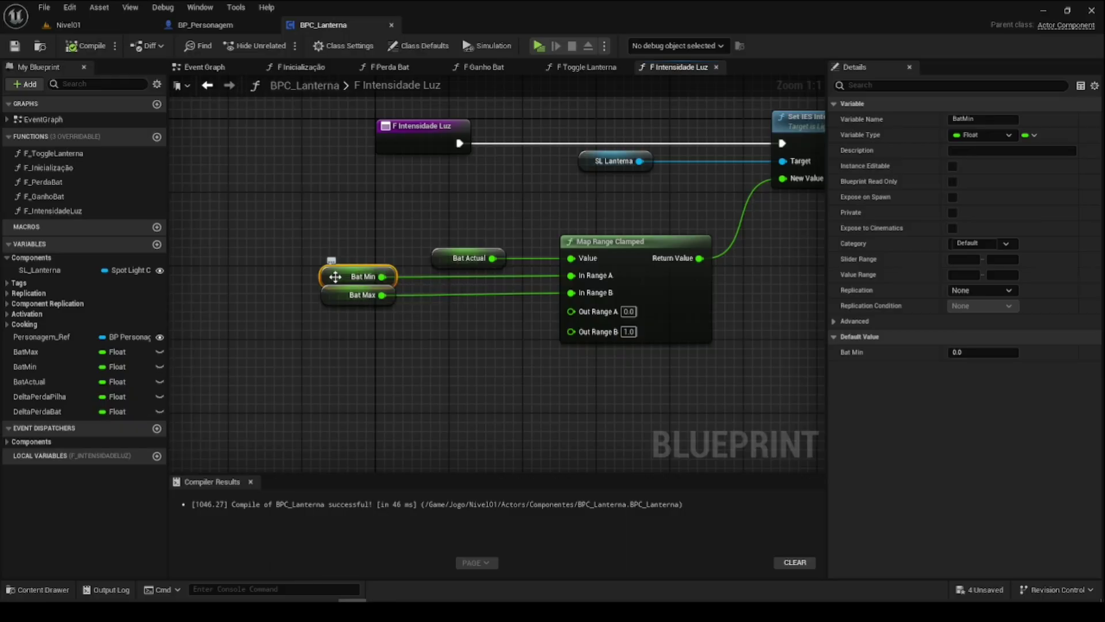
right_click_drag(621, 225, 525, 234)
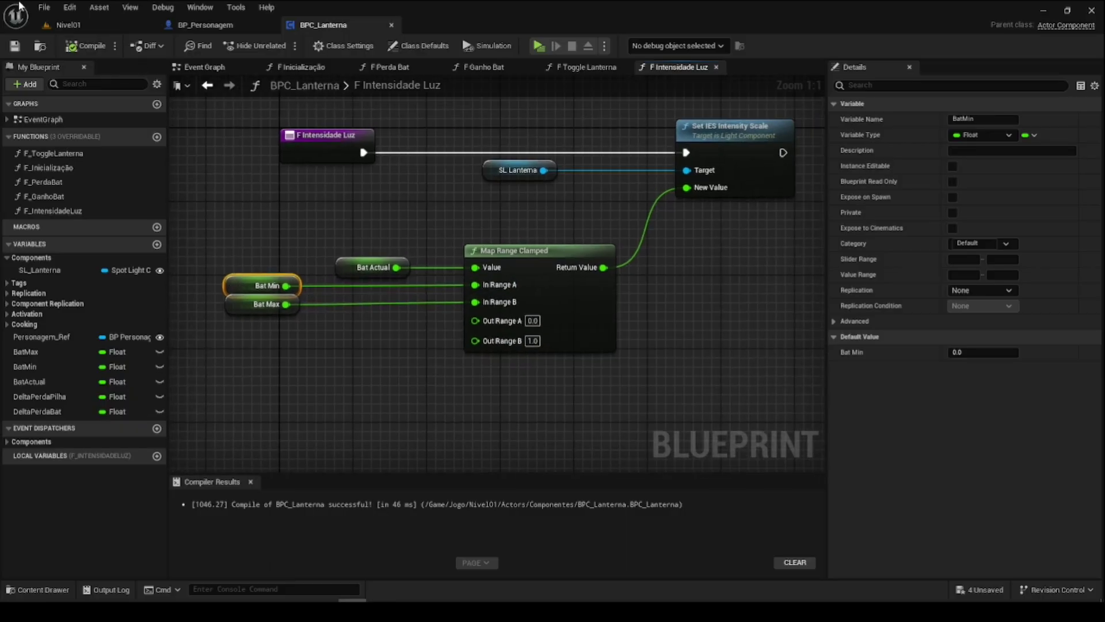
left_click(95, 46)
right_click_drag(192, 175, 265, 205)
- In F Perda Bat, insert an F Intensidade Luz call between SET and Branch
left_click(389, 67)
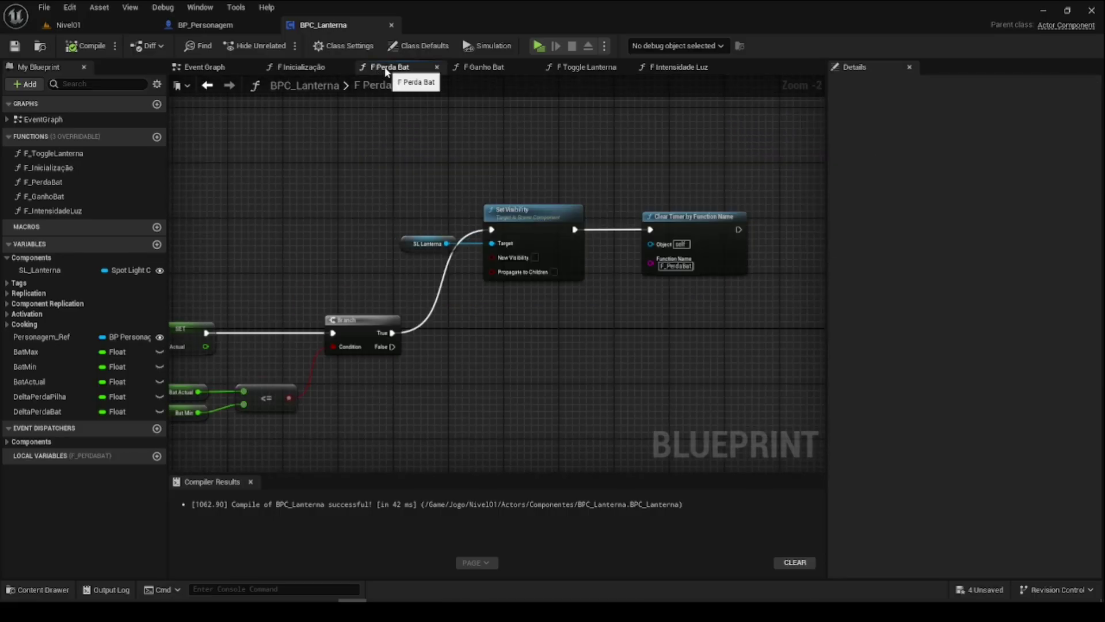
scroll(423, 250, "down", 2)
right_click_drag(343, 247, 425, 292)
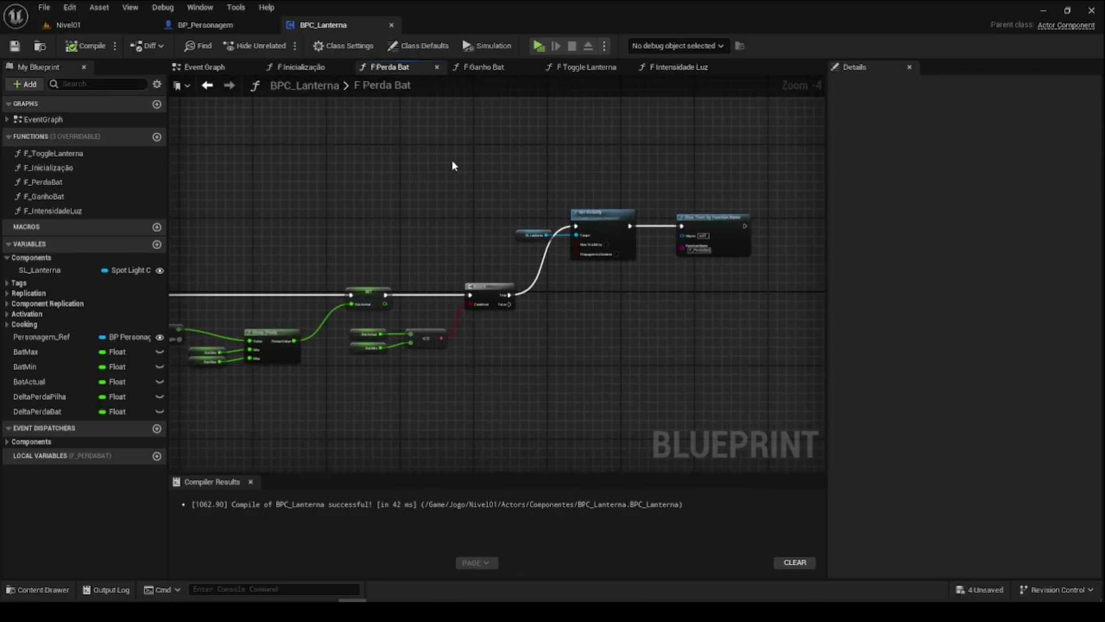
left_click_drag(453, 166, 612, 428)
mouse_move(217, 352)
right_mouse_down()
mouse_move(506, 351)
mouse_move(389, 298)
mouse_move(368, 320)
right_mouse_up()
left_click_drag(473, 294, 628, 295)
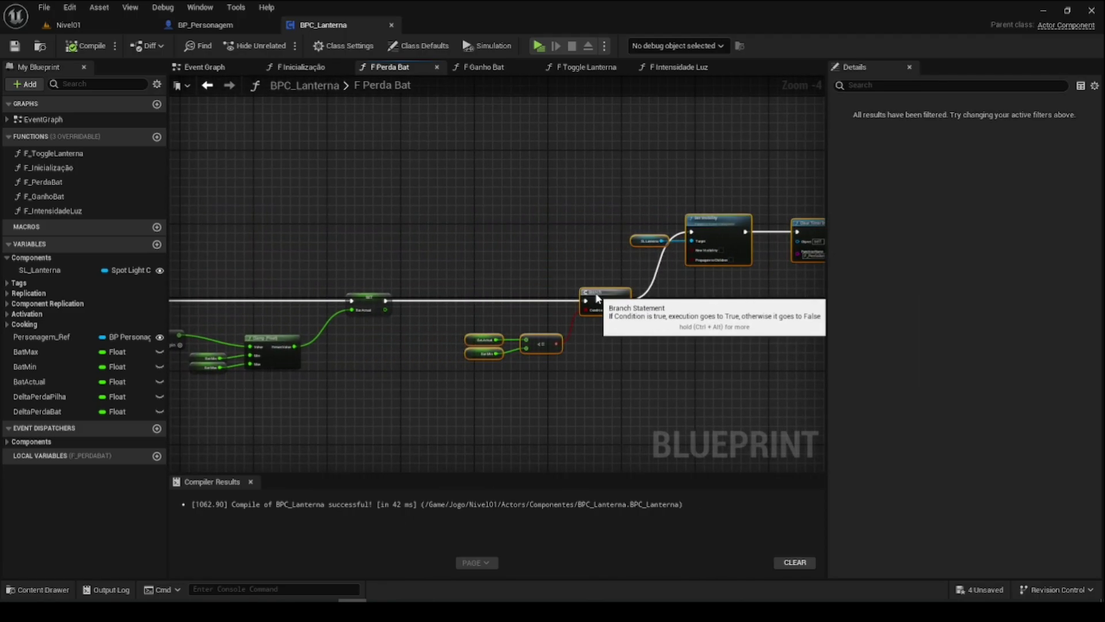
scroll(527, 320, "up", 2)
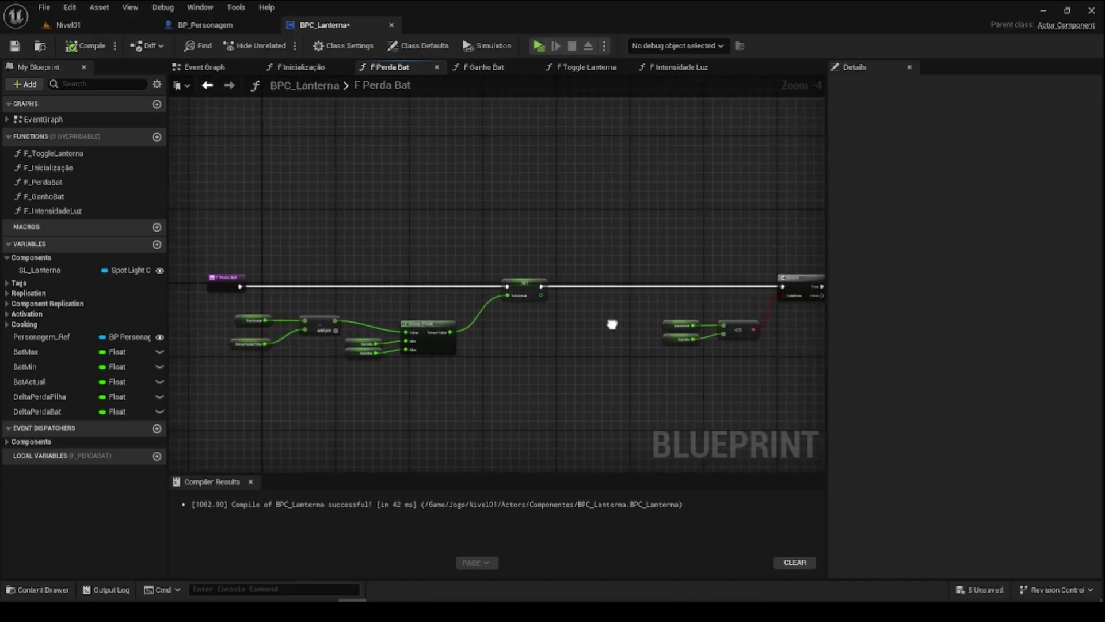
scroll(462, 337, "up", 1)
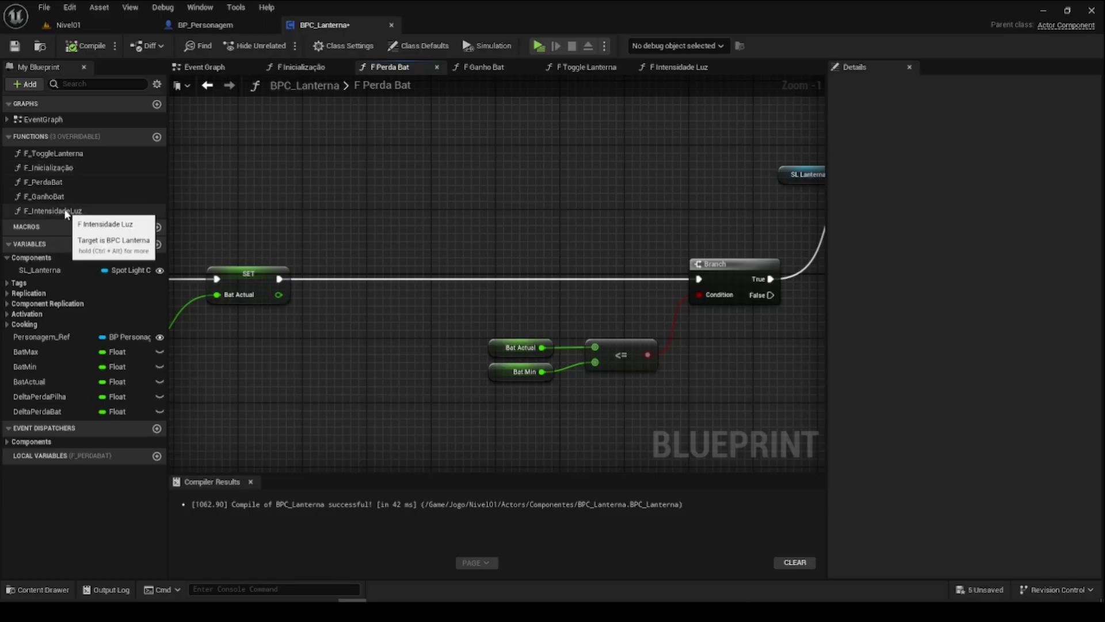
mouse_move(64, 208)
left_mouse_down()
mouse_move(399, 278)
mouse_move(433, 253)
left_mouse_up()
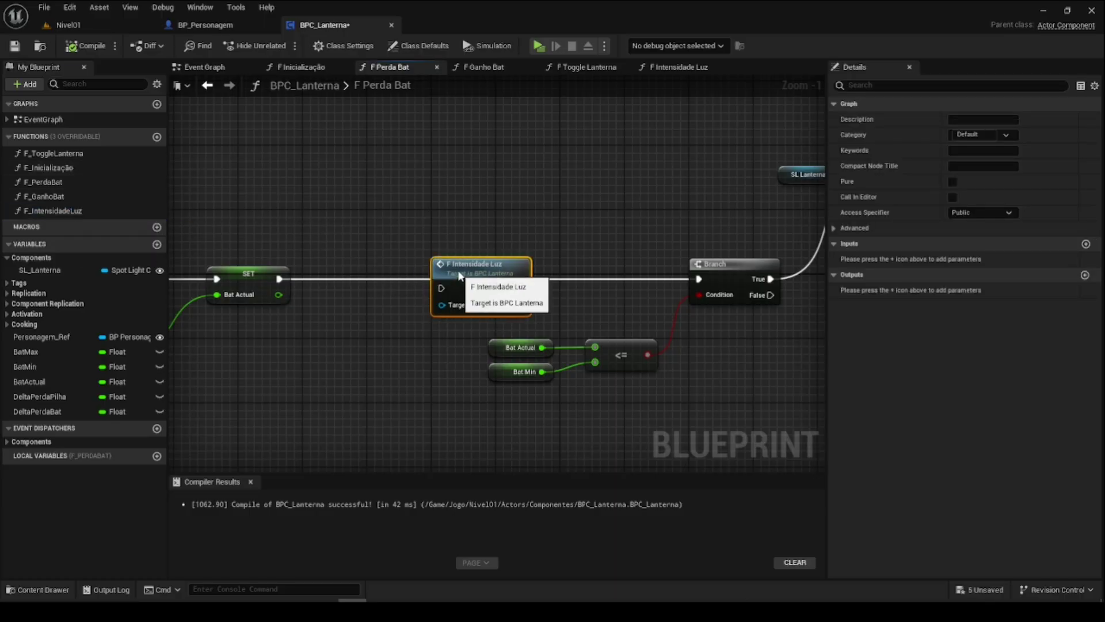
left_click_drag(278, 280, 441, 281)
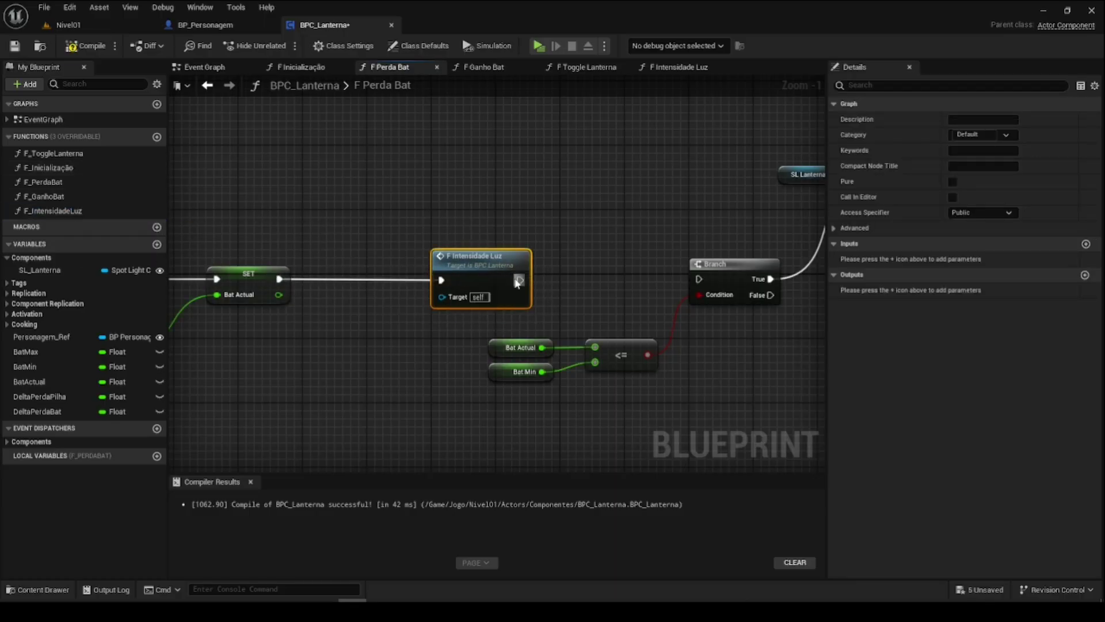
left_click_drag(520, 280, 707, 277)
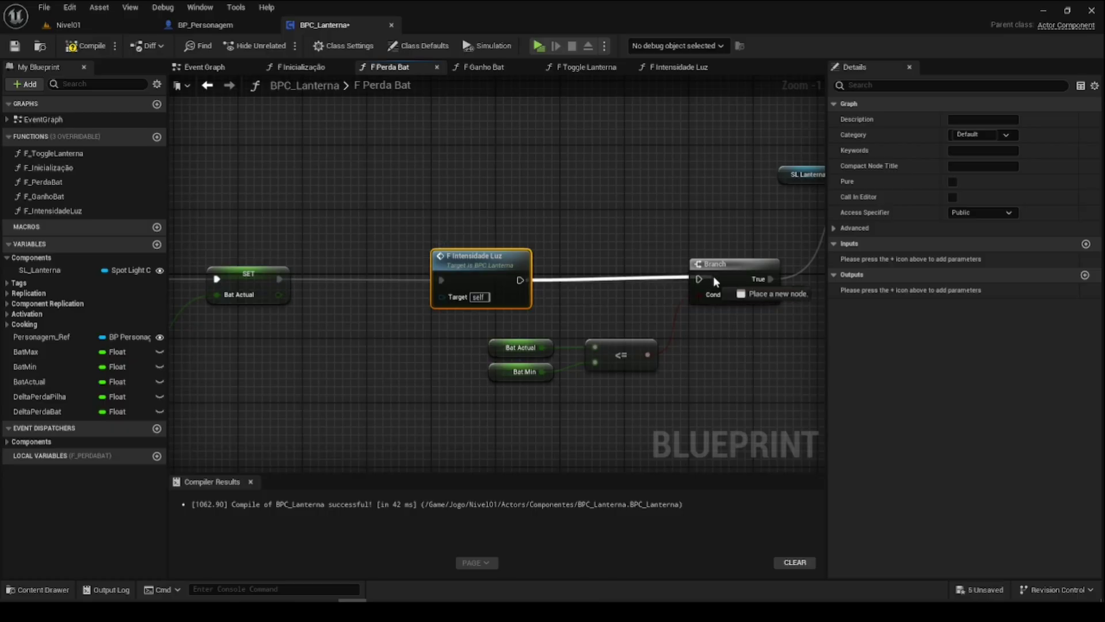
- In F Toggle Lanterna, insert an F Intensidade Luz call before the lower Set Visibility
left_click(489, 67)
left_click(584, 67)
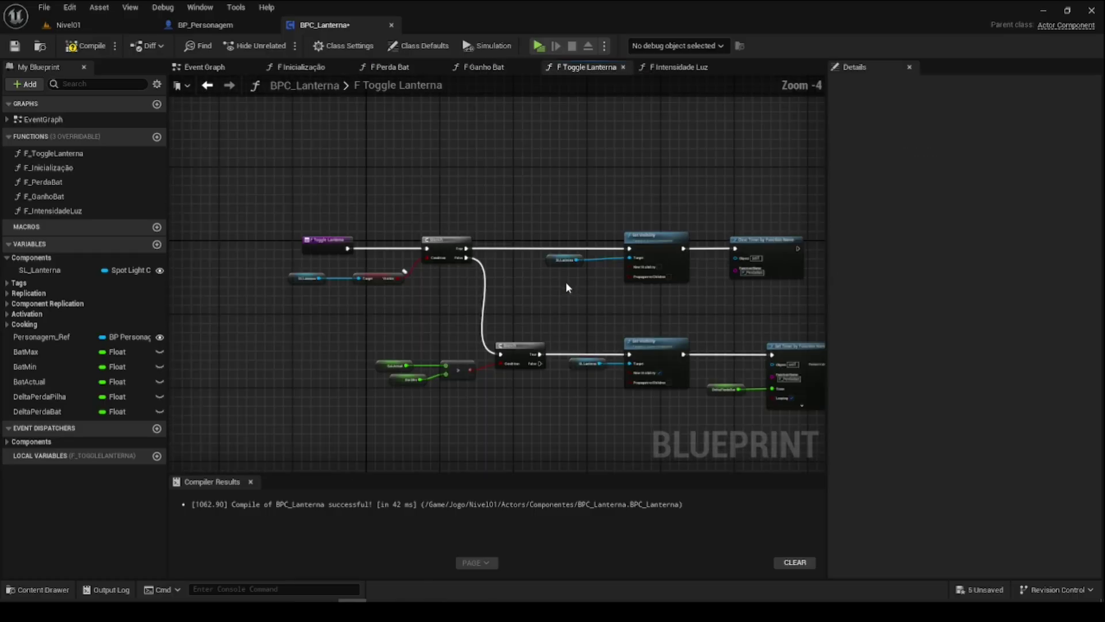
right_click_drag(567, 288, 436, 301)
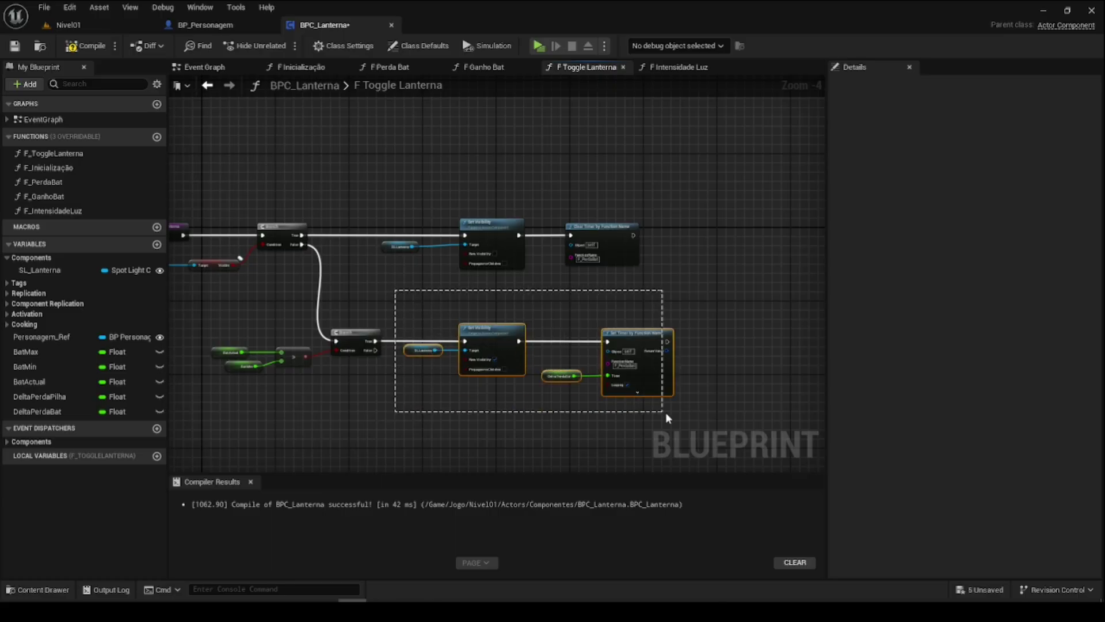
left_click_drag(493, 336, 731, 410)
left_click_drag(496, 335, 625, 337)
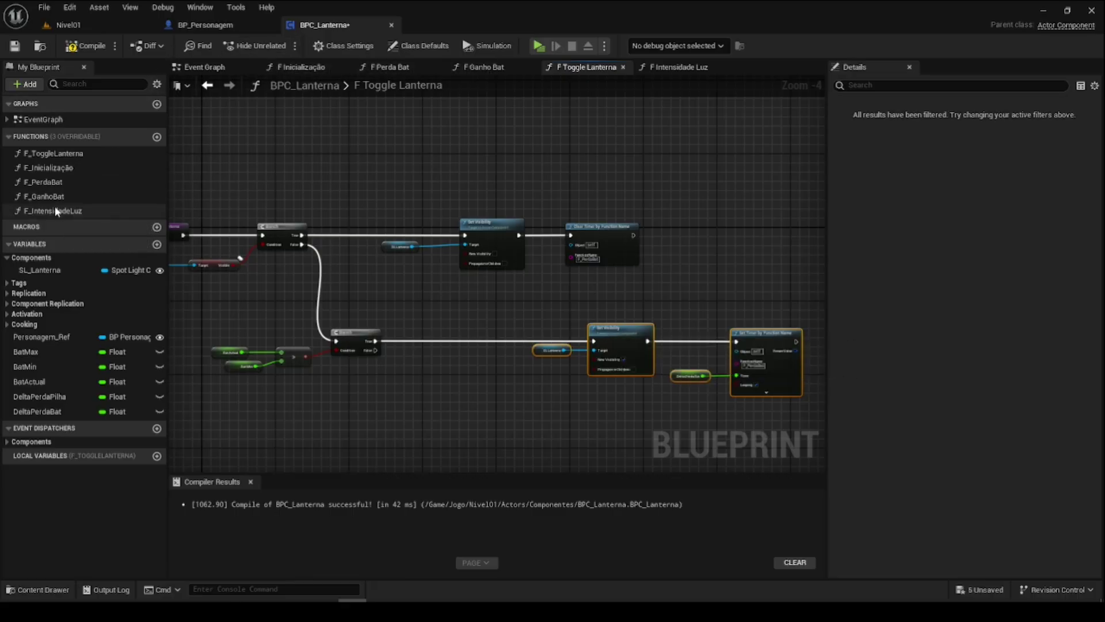
mouse_move(55, 211)
left_mouse_down()
mouse_move(426, 328)
mouse_move(530, 349)
mouse_move(671, 338)
left_mouse_up()
scroll(440, 353, "up", 2)
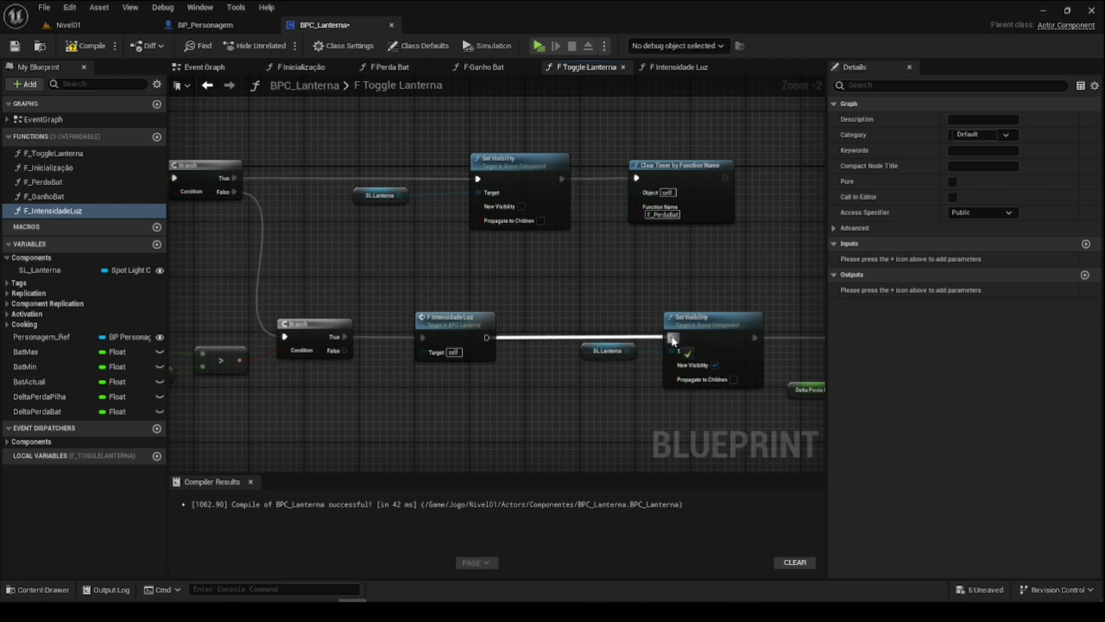
- In F Ganho Bat, call F Intensidade Luz after SET and recompile
left_click(477, 65)
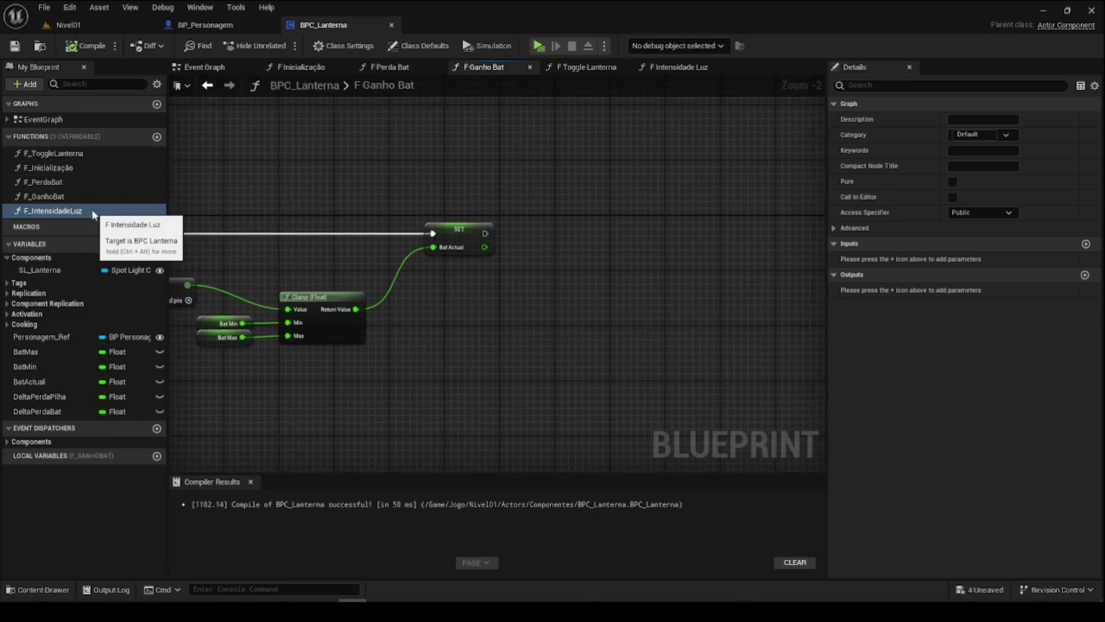
left_click_drag(92, 209, 557, 214)
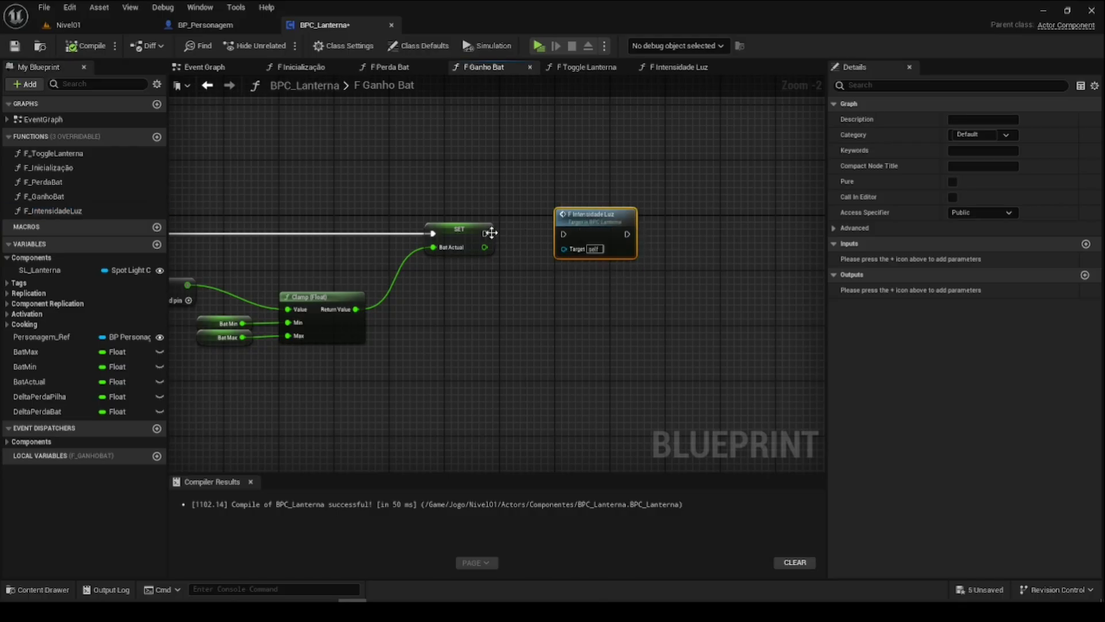
left_click_drag(491, 232, 586, 230)
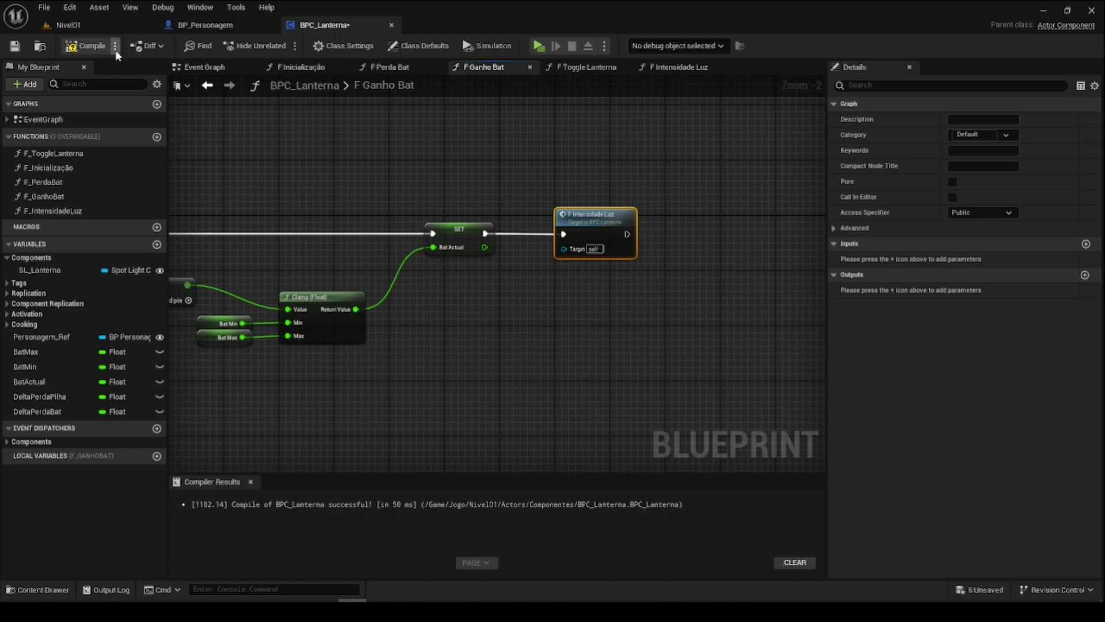
scroll(578, 343, "up", 4)
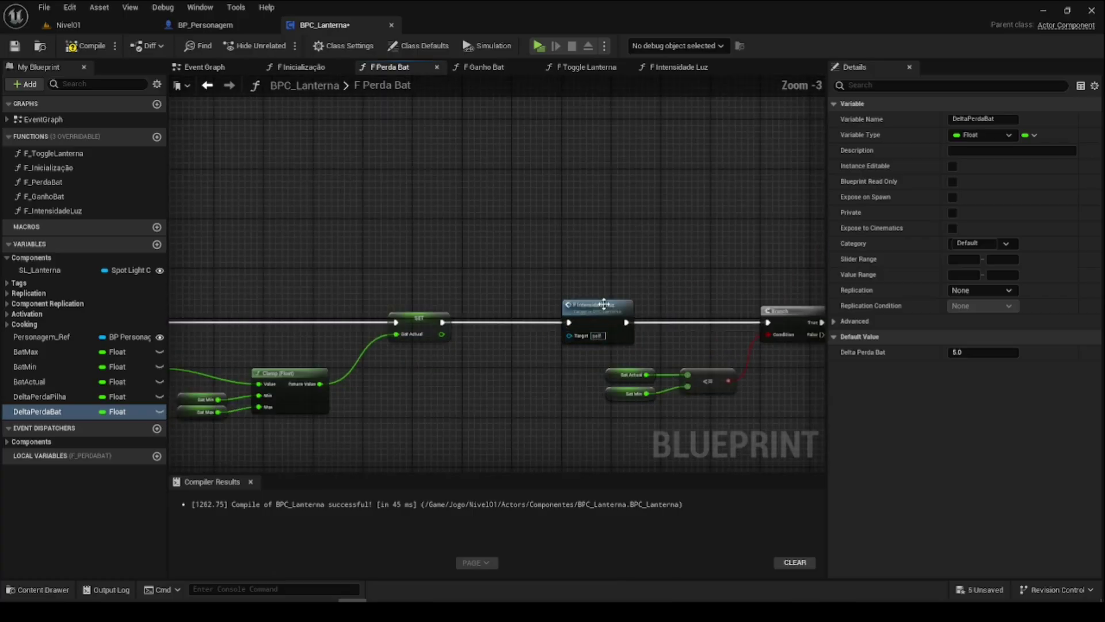
left_click(87, 45)
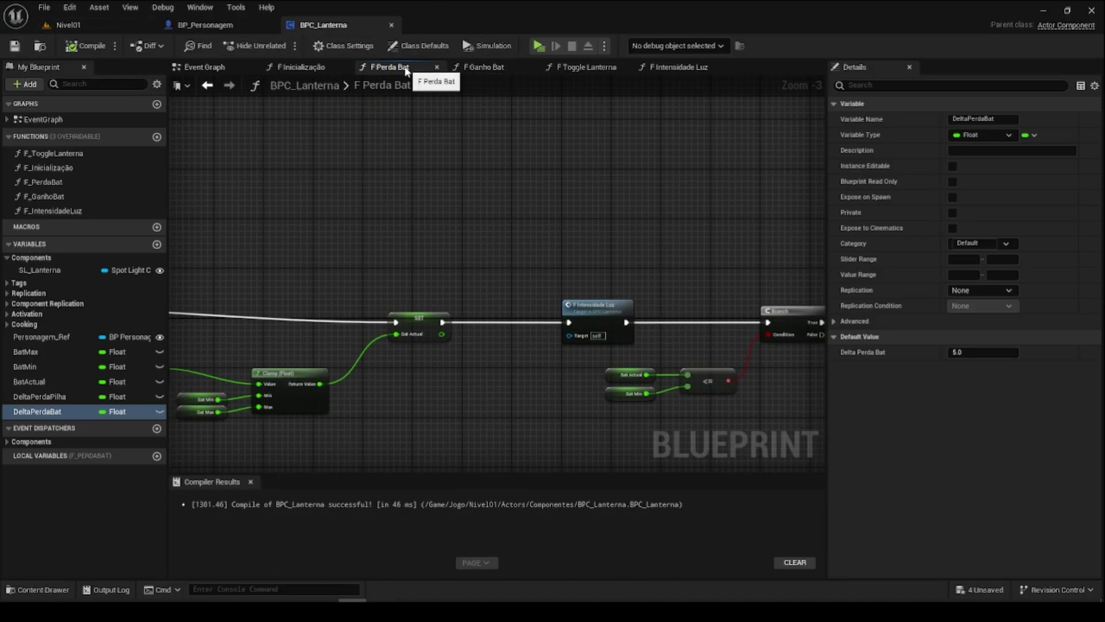
- Set Delta Perda Bat's default to 0.1, then compile, save and return to Nivel01
left_click(489, 67)
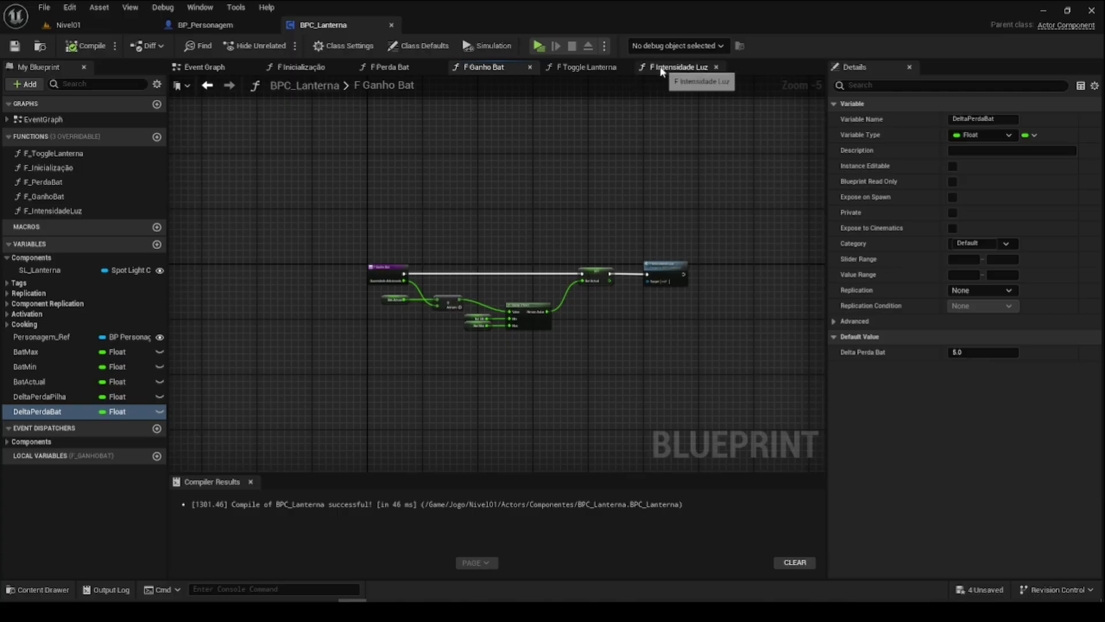
left_click(679, 67)
left_click(581, 67)
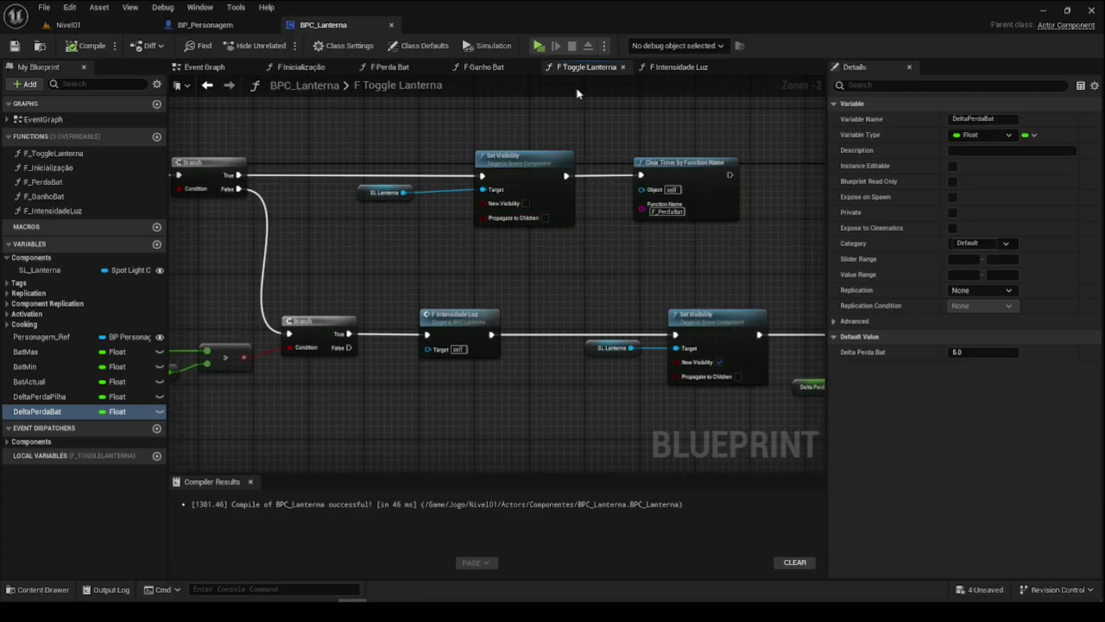
scroll(580, 245, "down", 2)
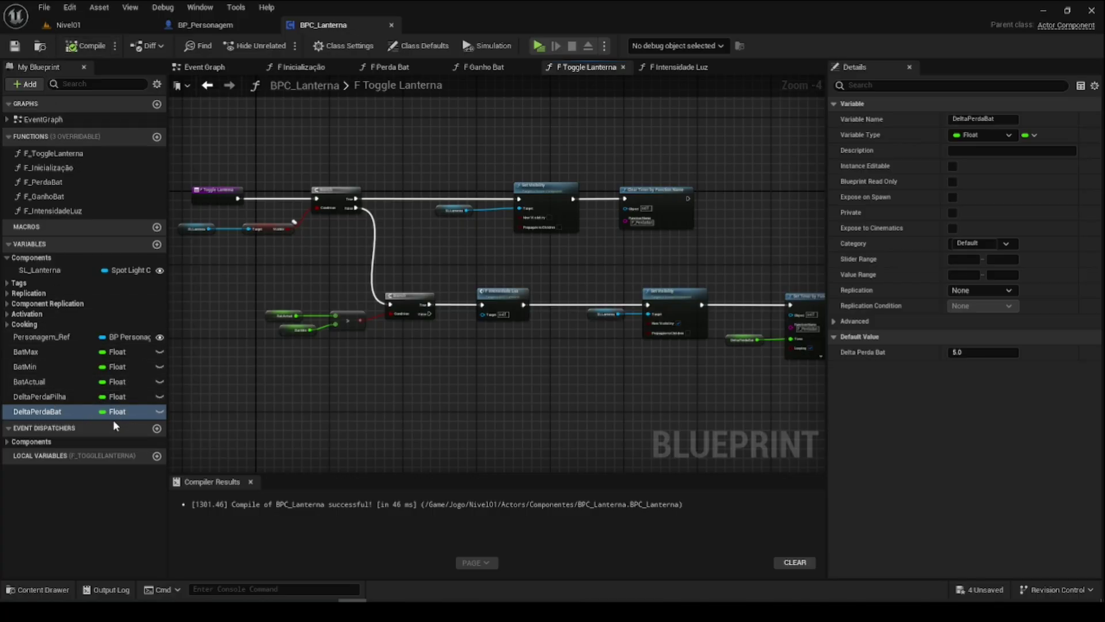
left_click(983, 351)
type("0.1")
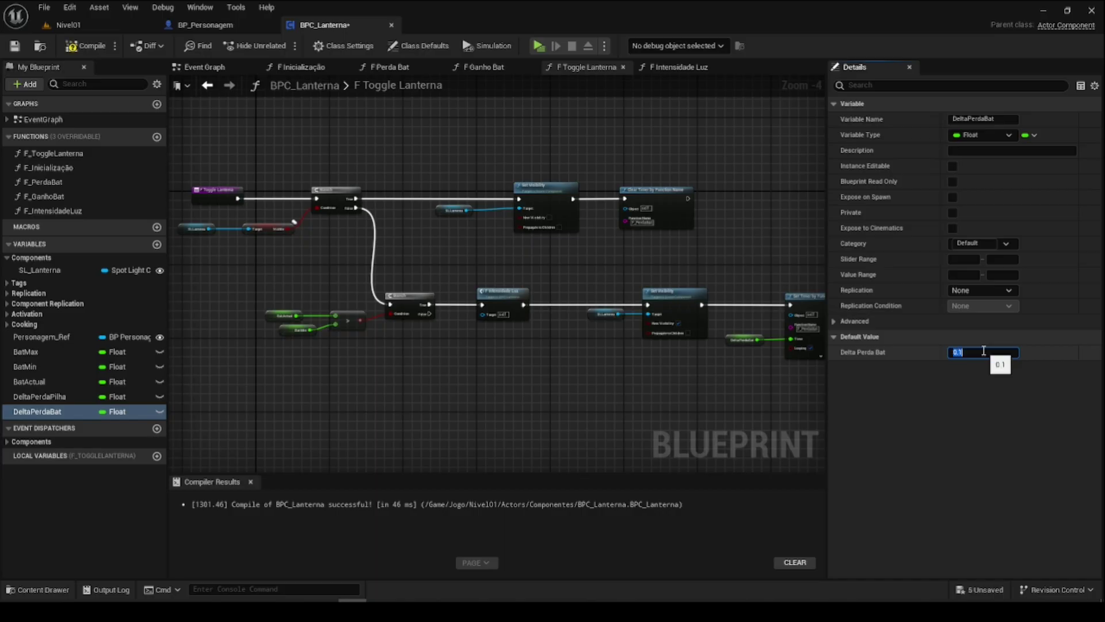
key("Return")
left_click(78, 47)
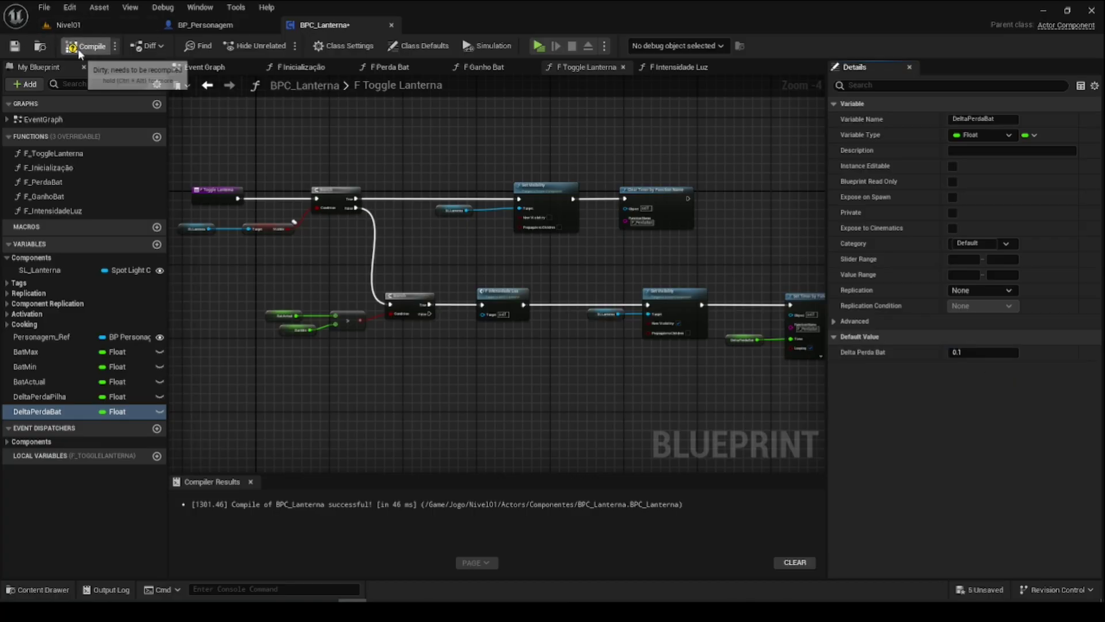
left_click(23, 51)
left_click(42, 28)
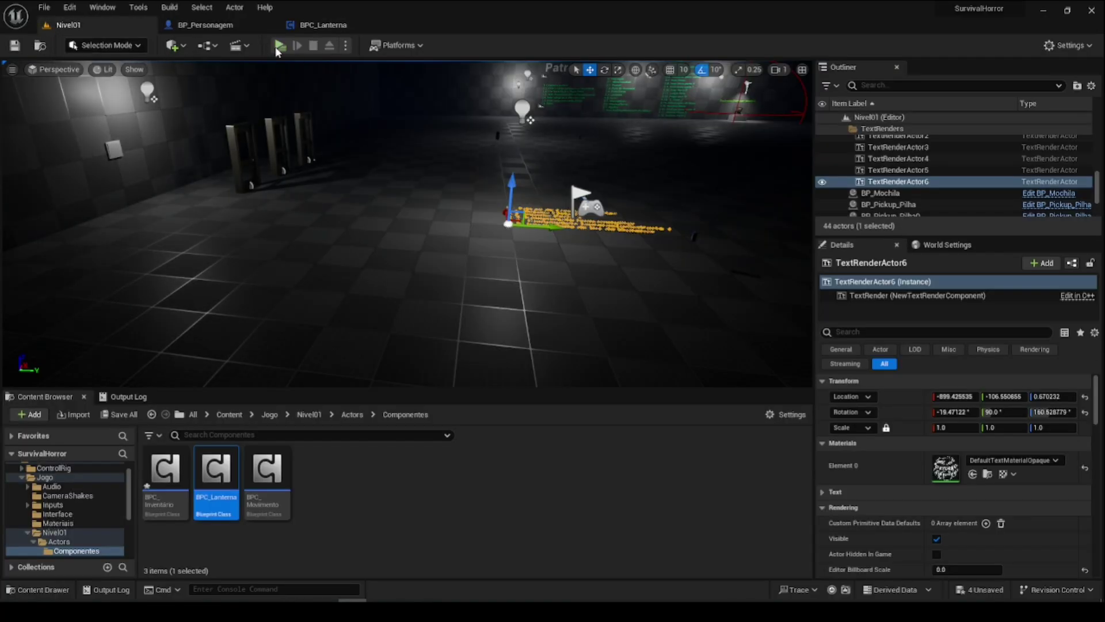
left_click(281, 45)
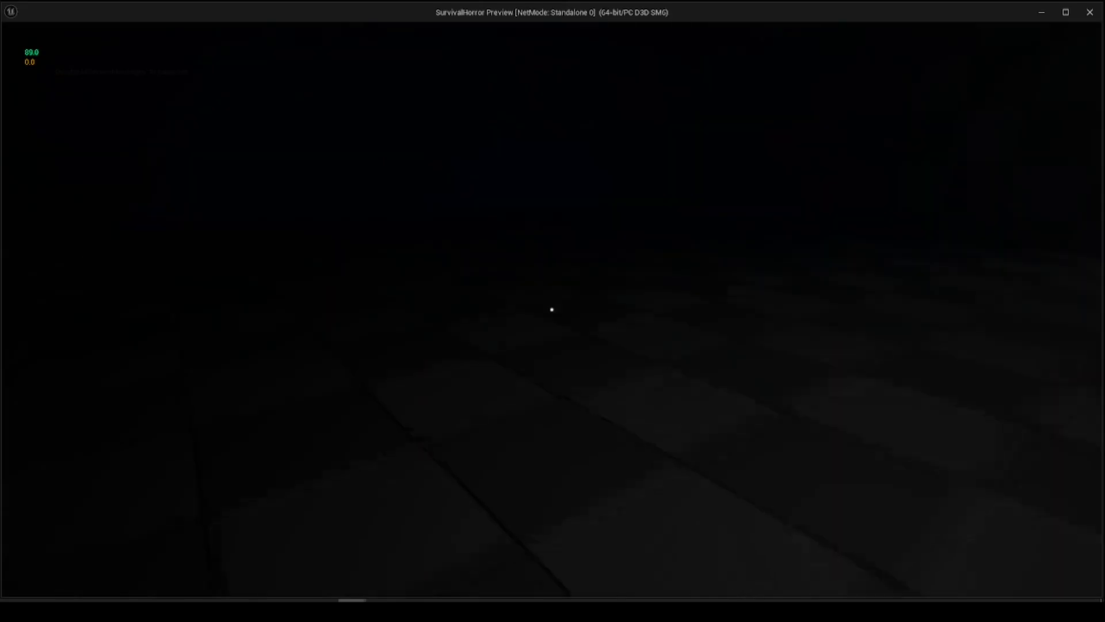
key("i")
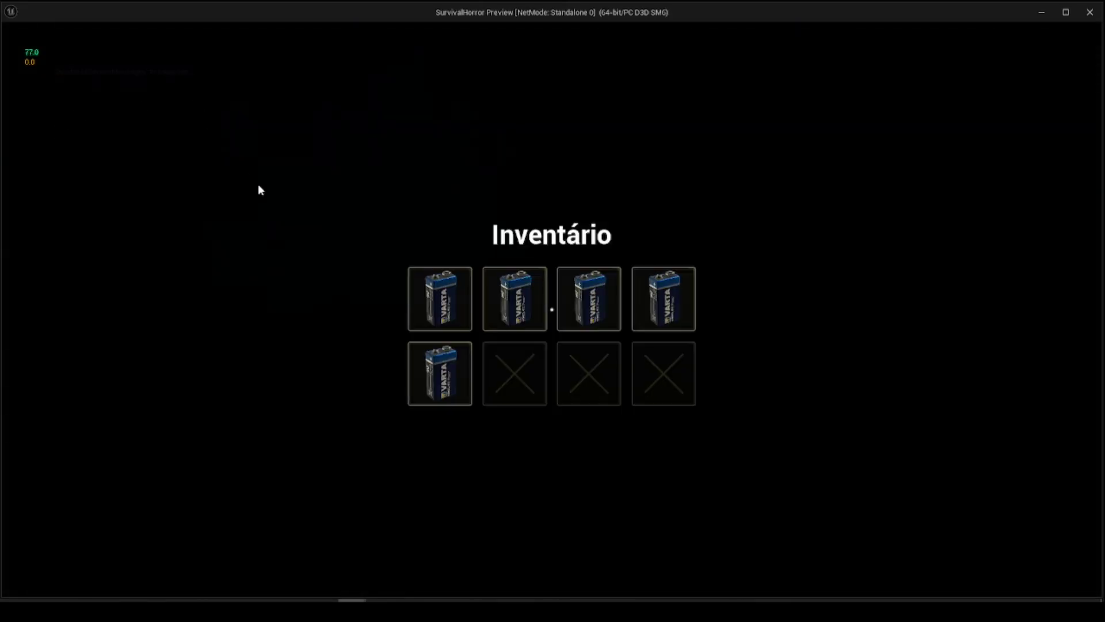
left_click(457, 305)
left_click(487, 340)
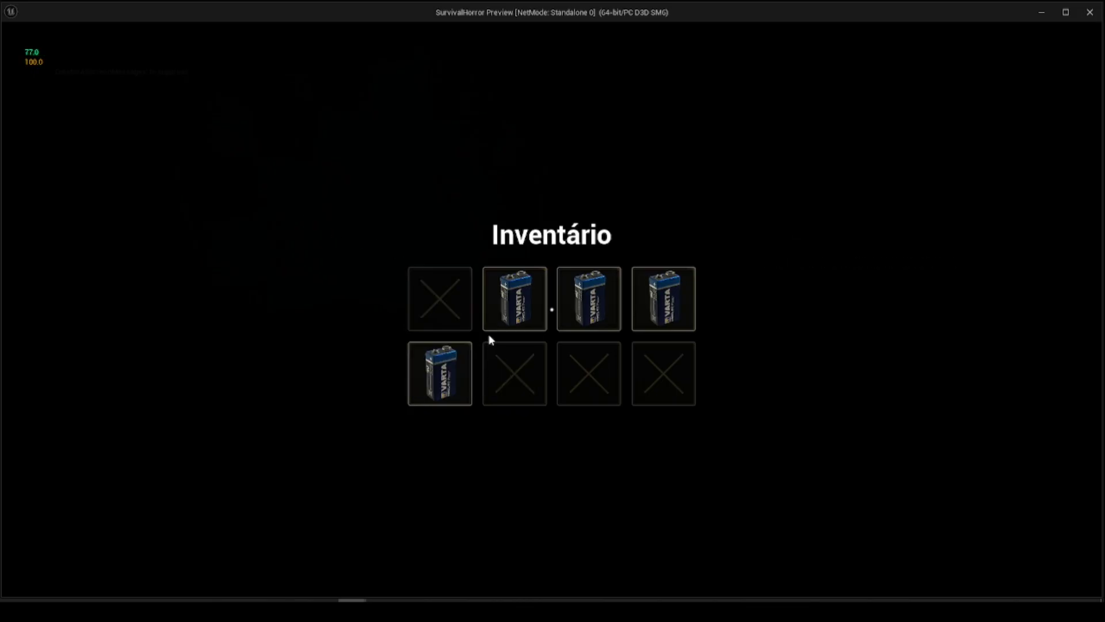
left_click(503, 304)
key("Escape")
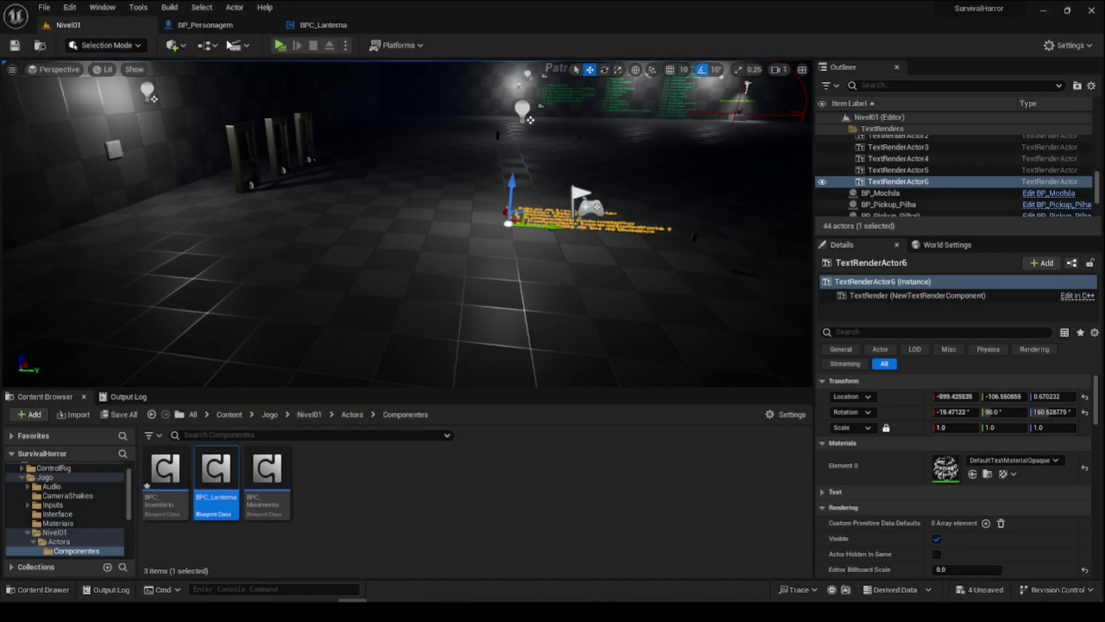
left_click(279, 45)
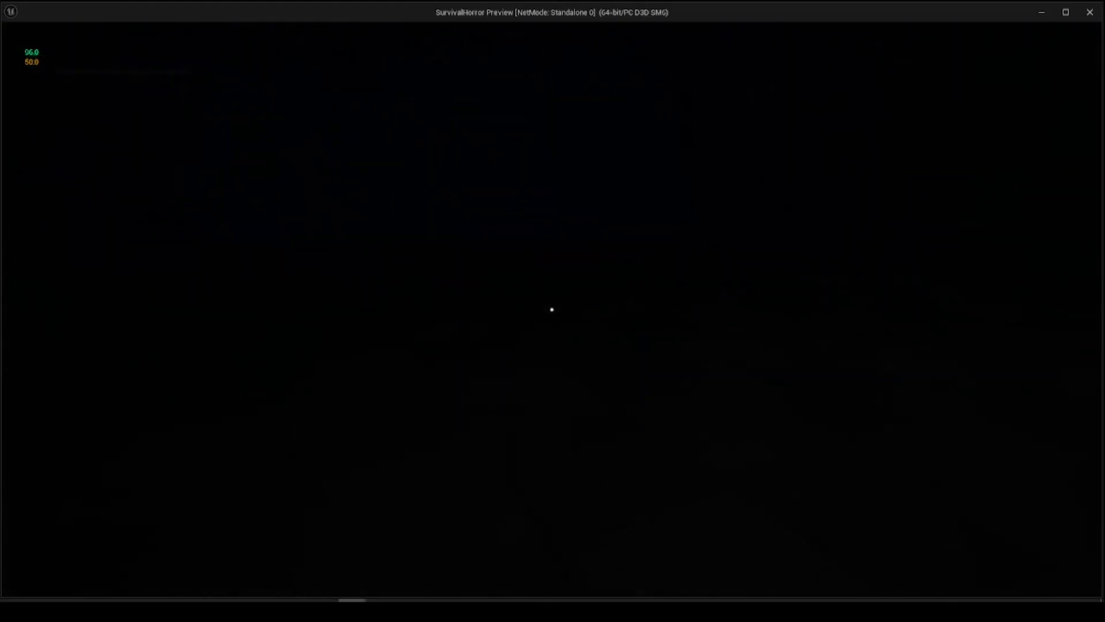
key("i")
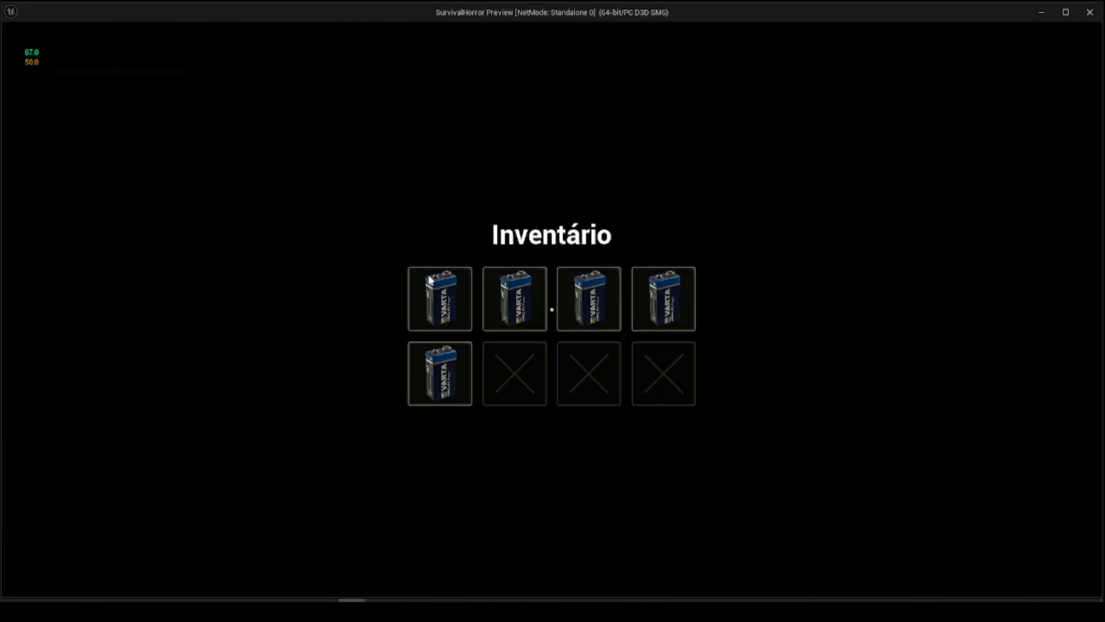
left_click(429, 279)
left_click(467, 339)
key("i")
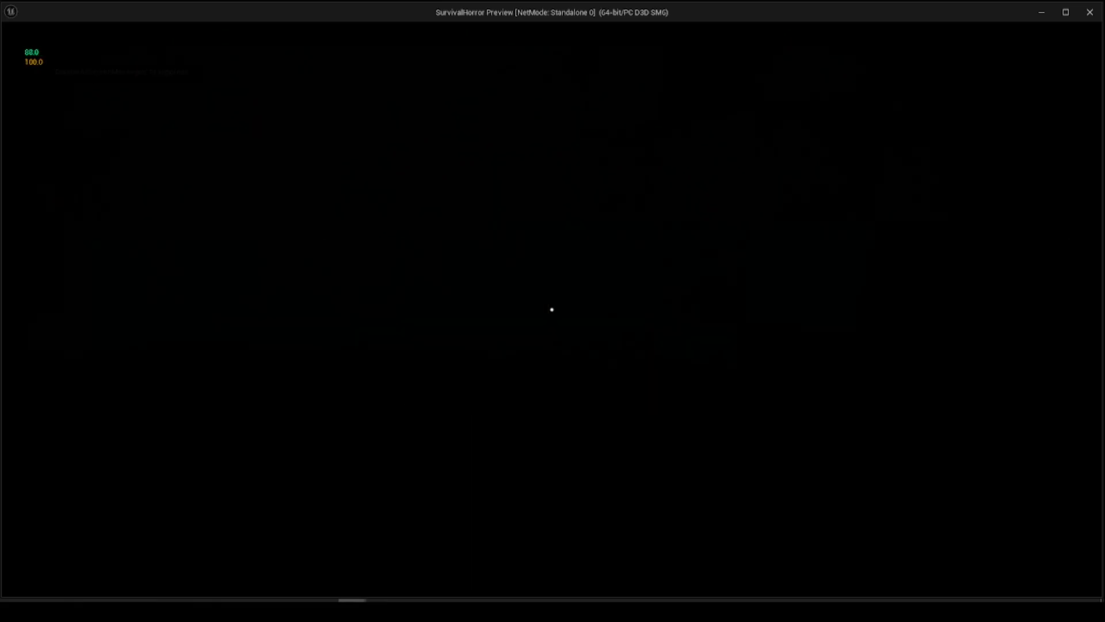
key("f")
key("Escape")
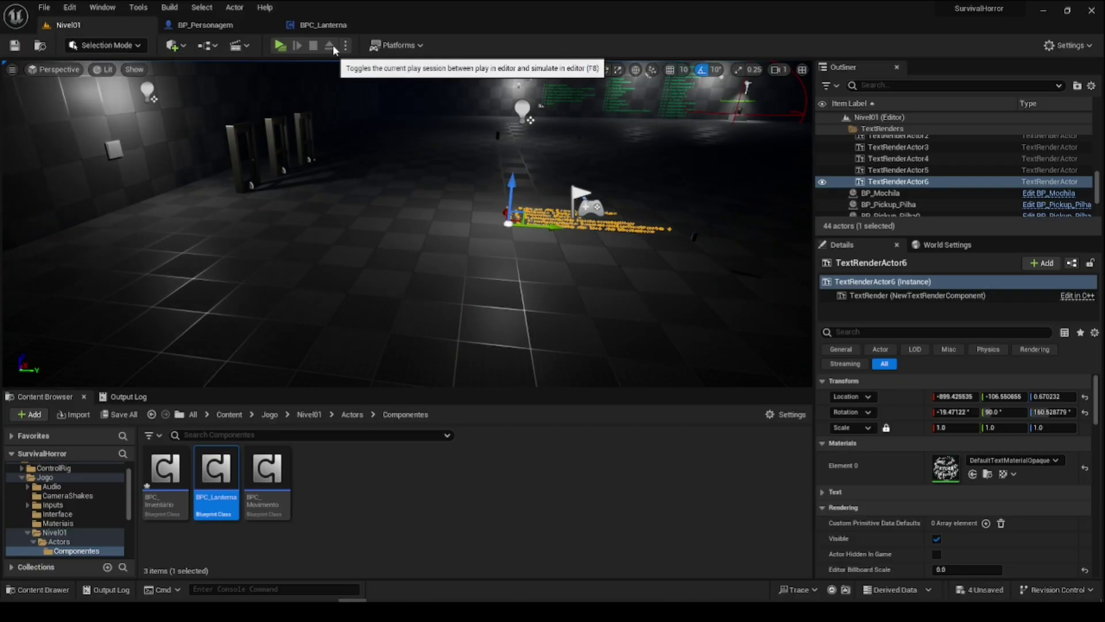
- In F Intensidade Luz, replace Bat Max with a fixed In Range B of 30.0, then compile and save
left_click(335, 26)
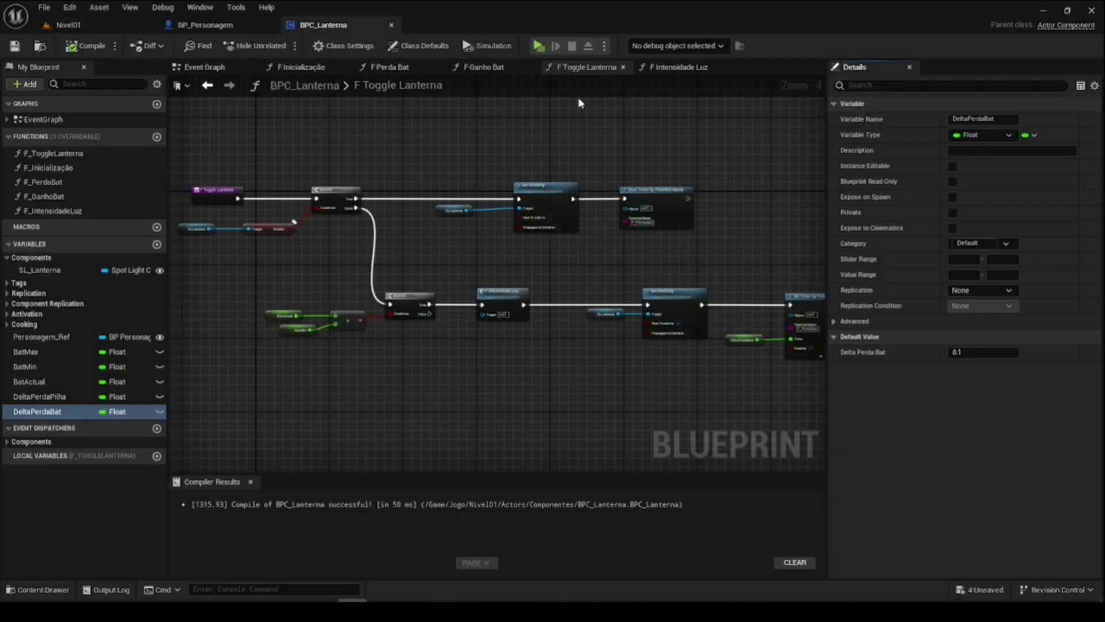
left_click(671, 72)
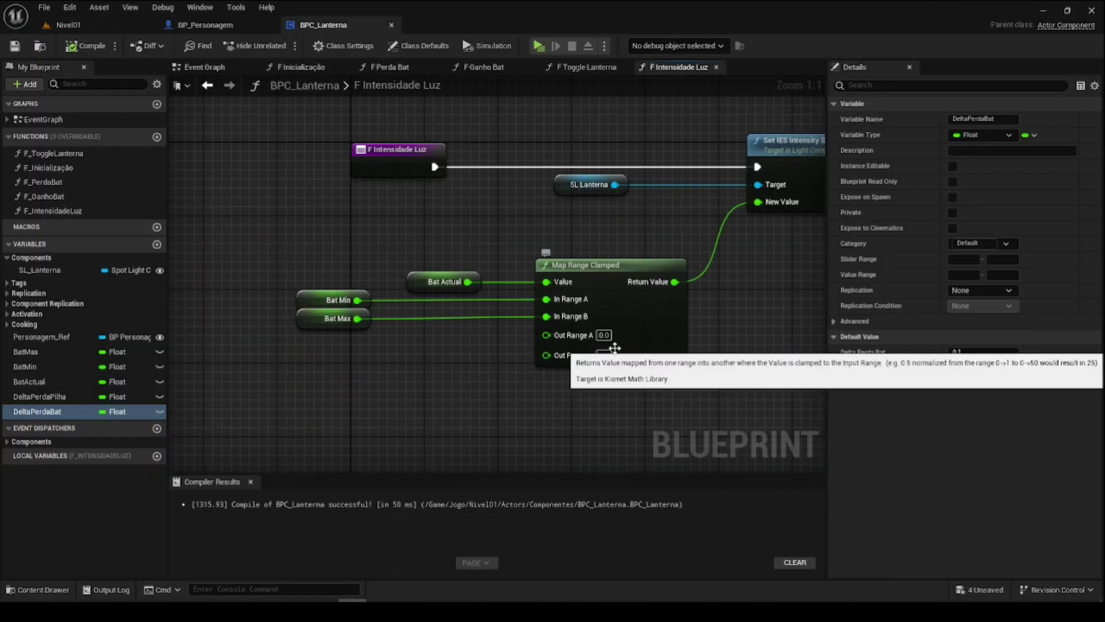
left_click(310, 316)
key("Delete")
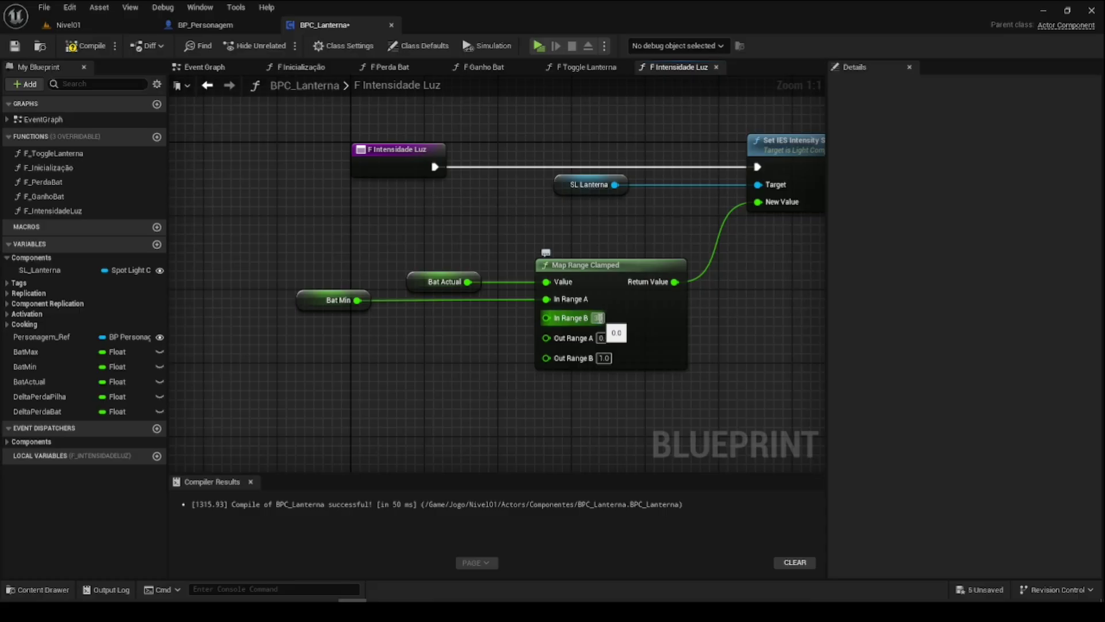
key("Return")
left_click(85, 46)
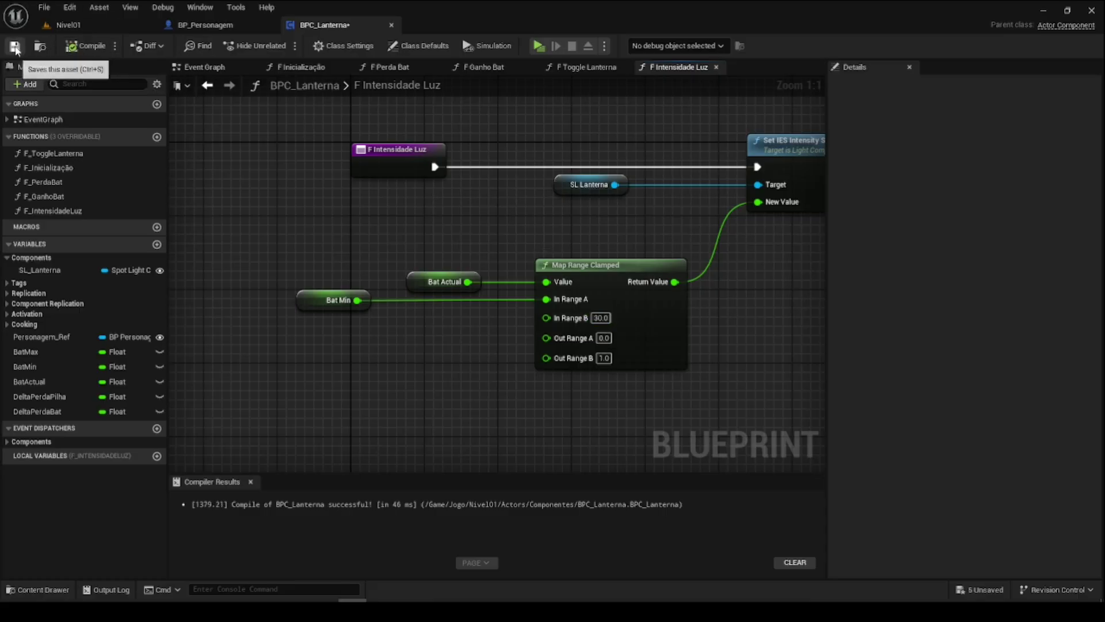
left_click(15, 46)
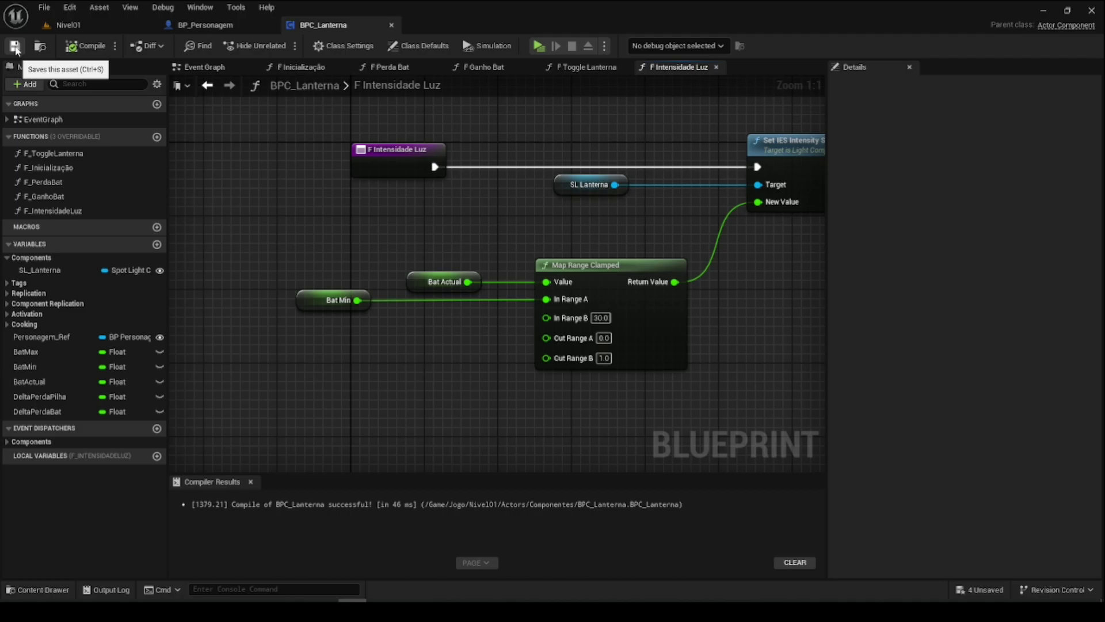
- Start the Nivel01 preview and use a battery from the inventory to recharge to 100.0
left_click(51, 26)
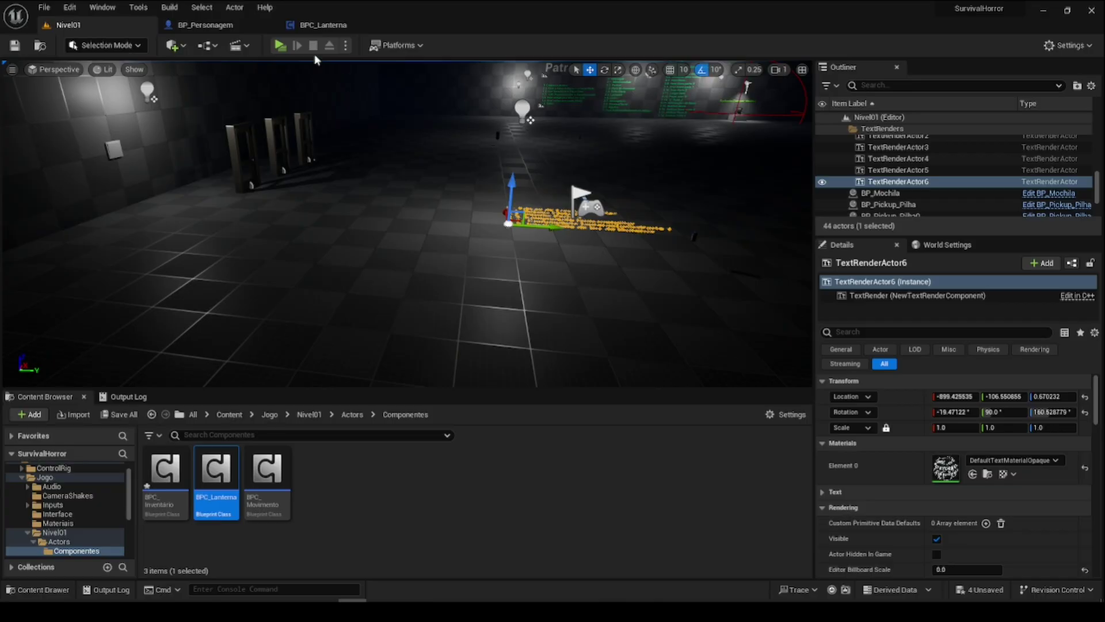
left_click(274, 50)
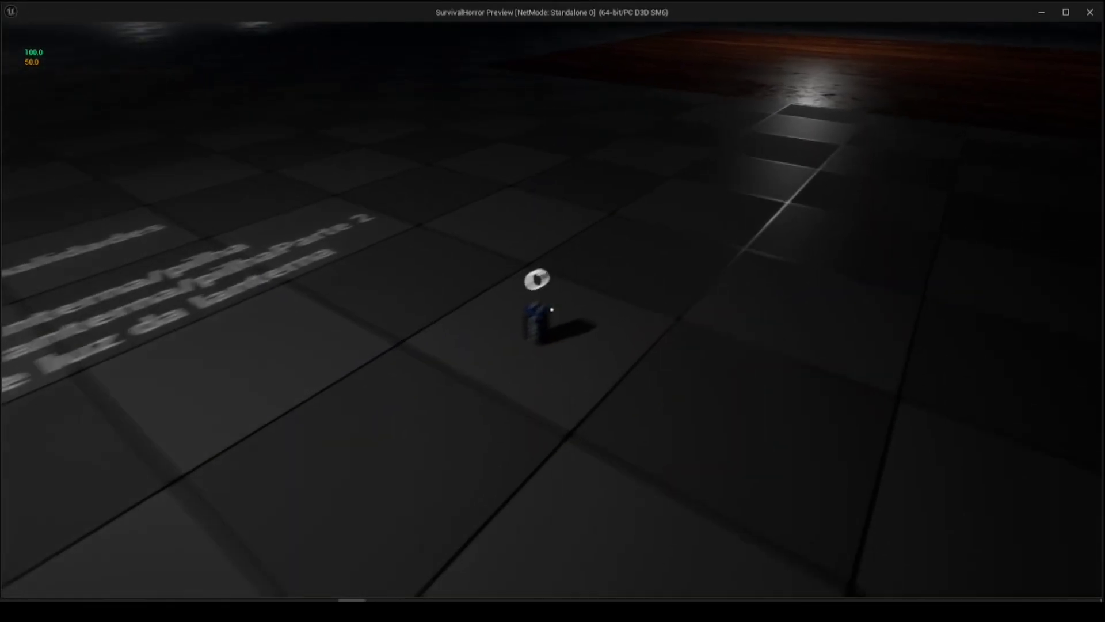
key("i")
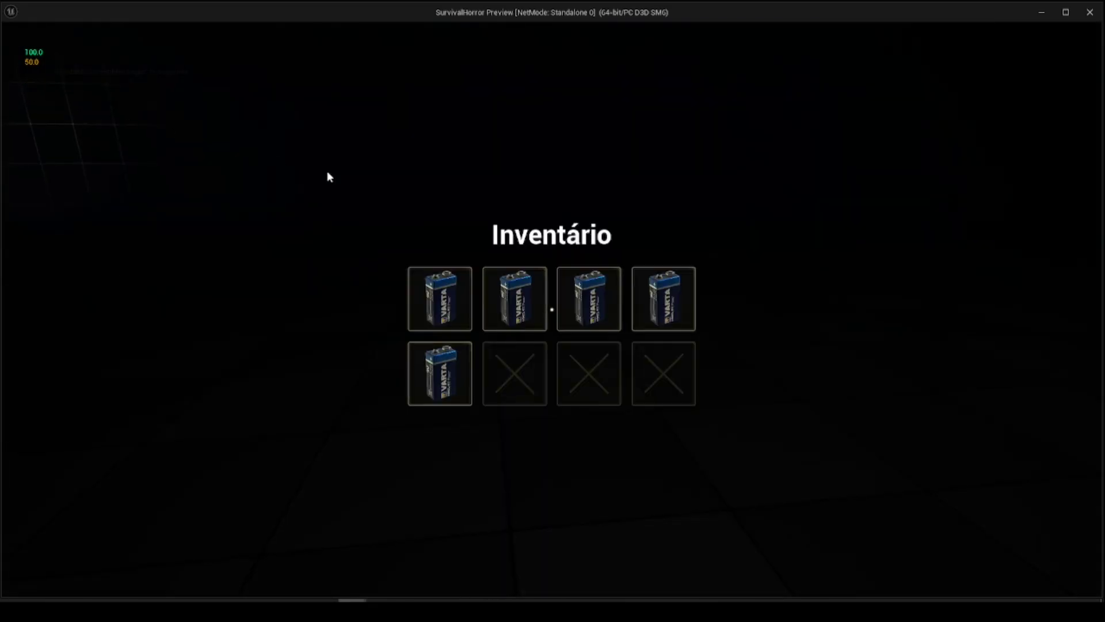
left_click(458, 296)
left_click(471, 340)
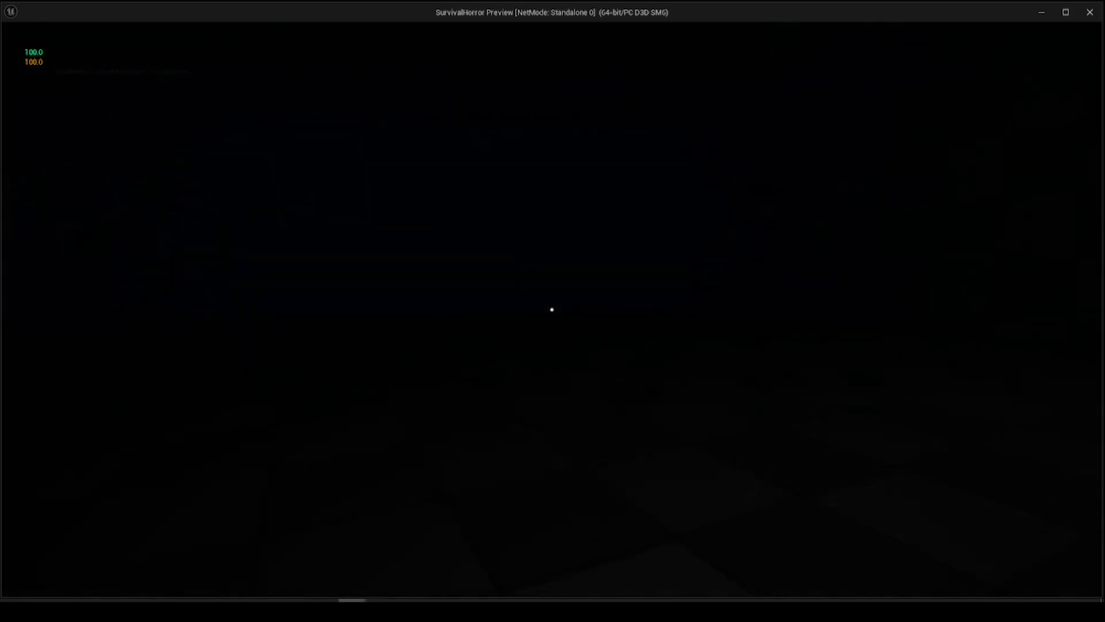
- Switch the flashlight on, watch it dim as charge falls, then stop the play test
key("f")
key("Escape")
right_click_drag(419, 264, 365, 172)
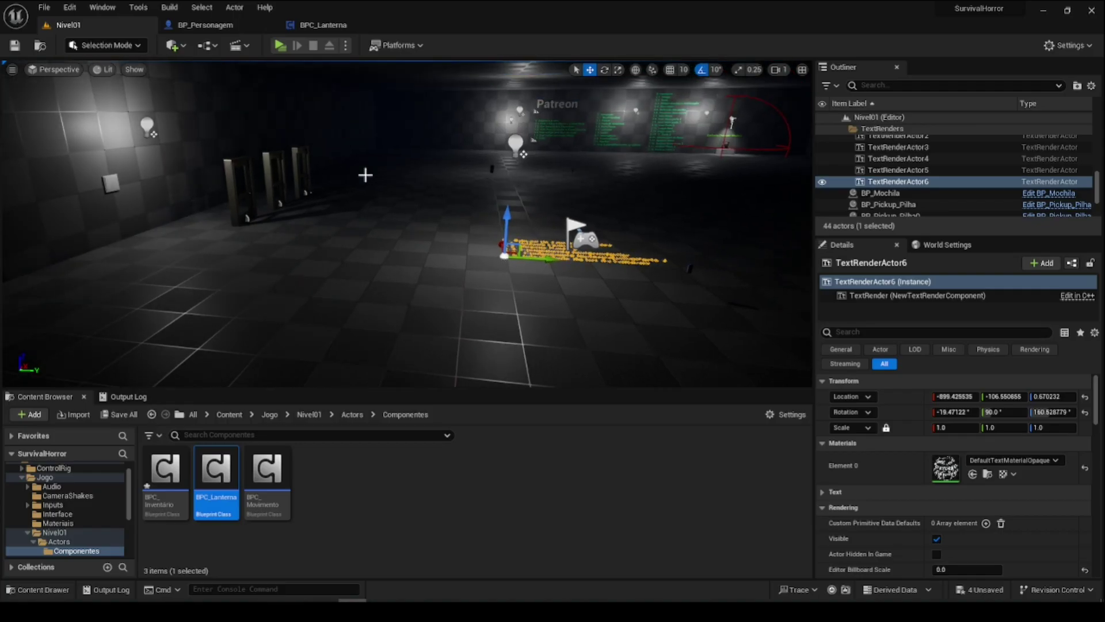
- Set Map Range Clamped's In Range B to 10.0 and DeltaPerdaBat's default to 1.0
left_click(319, 26)
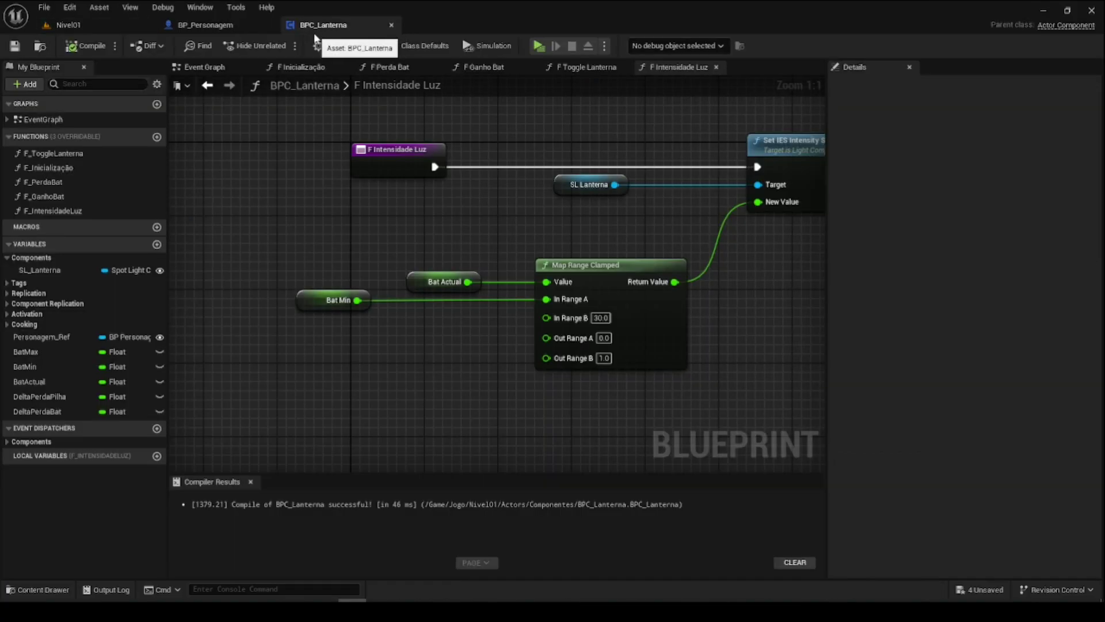
left_click(598, 317)
type("10")
key("Return")
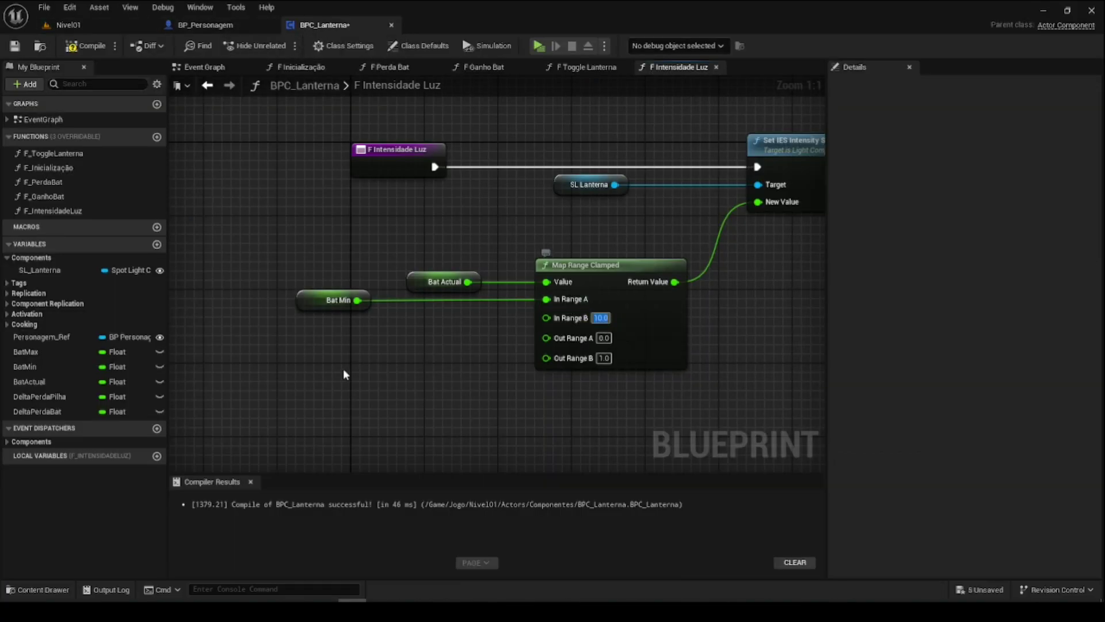
left_click(65, 412)
left_click(986, 352)
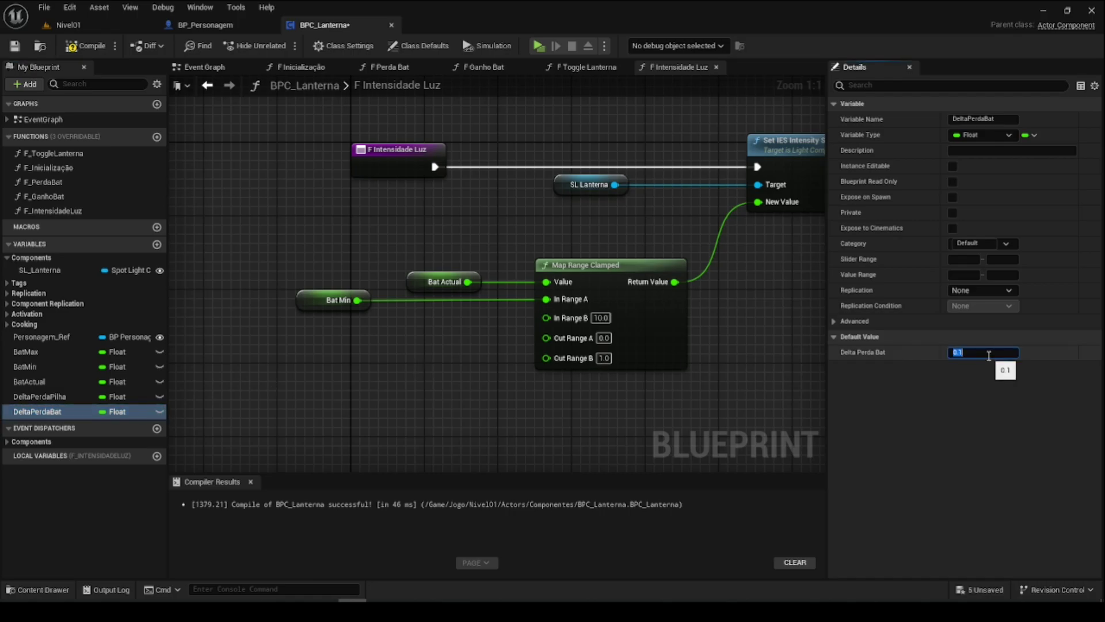
type("5")
type("1.0")
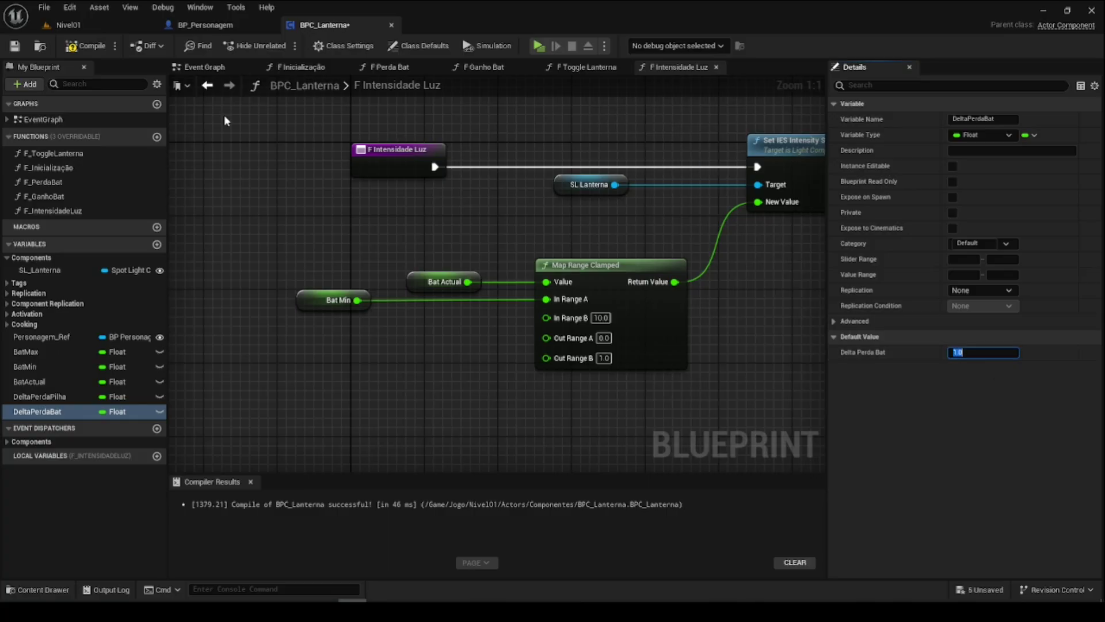
- Compile and save, then play-test Nivel01 until the charge reaches 41.0
left_click(88, 51)
left_click(68, 25)
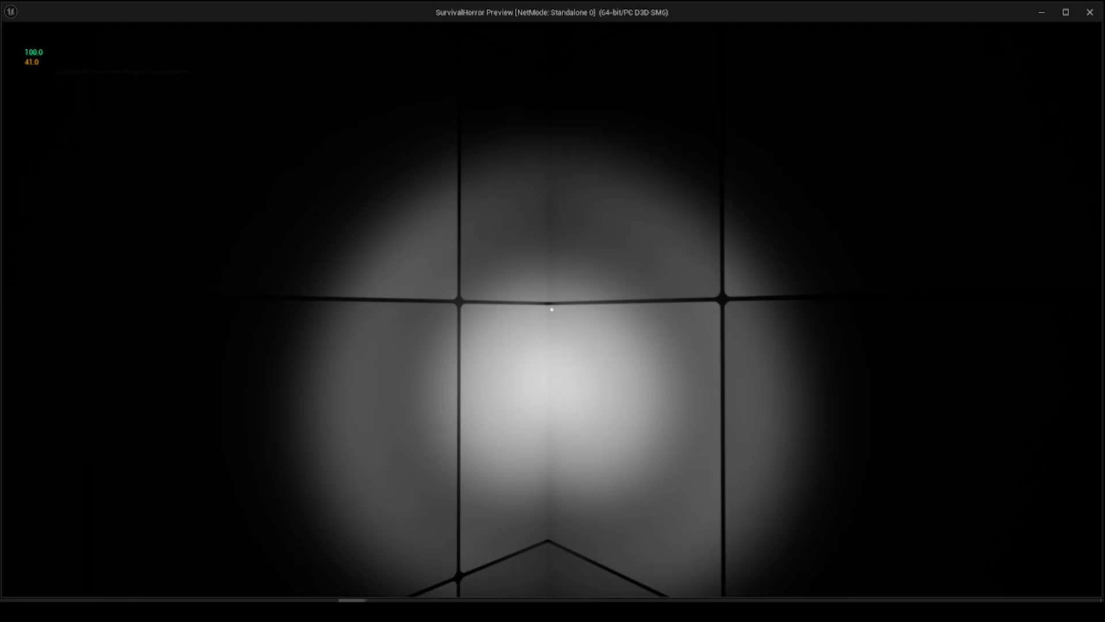
key("Escape")
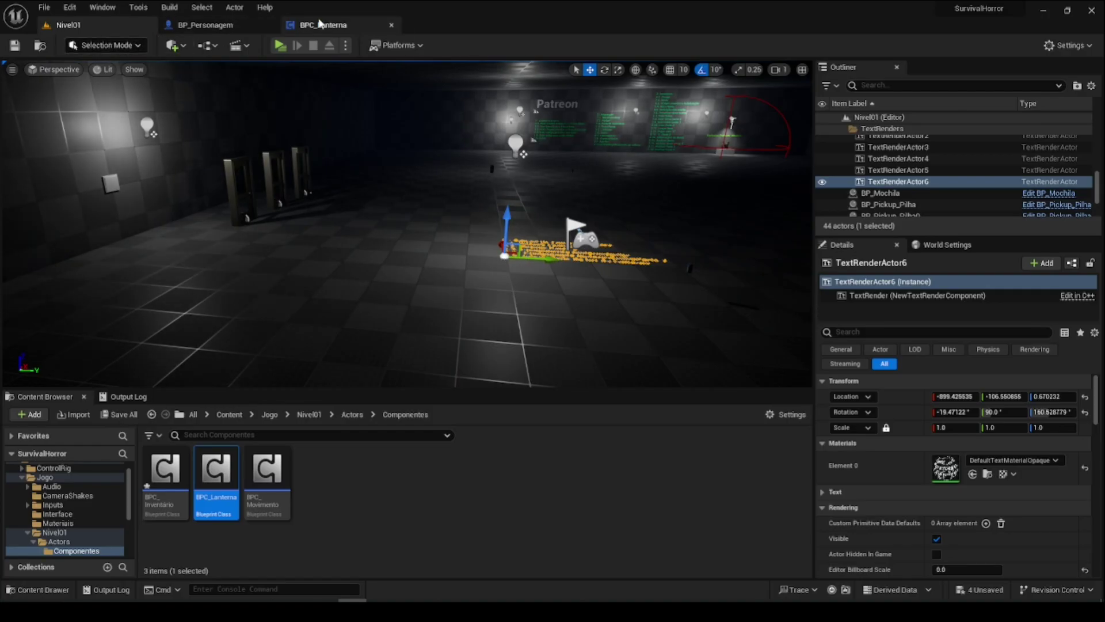
- Set DeltaPerdaBat's default to 0.5 and compile BPC_Lanterna
left_click(322, 25)
left_click(601, 317)
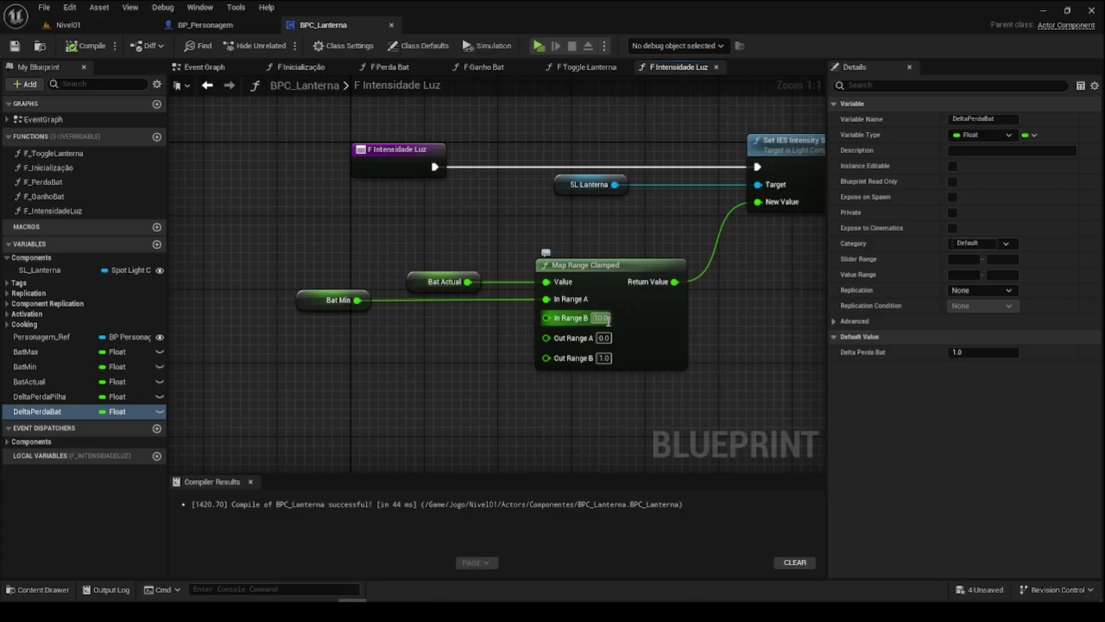
left_click(989, 350)
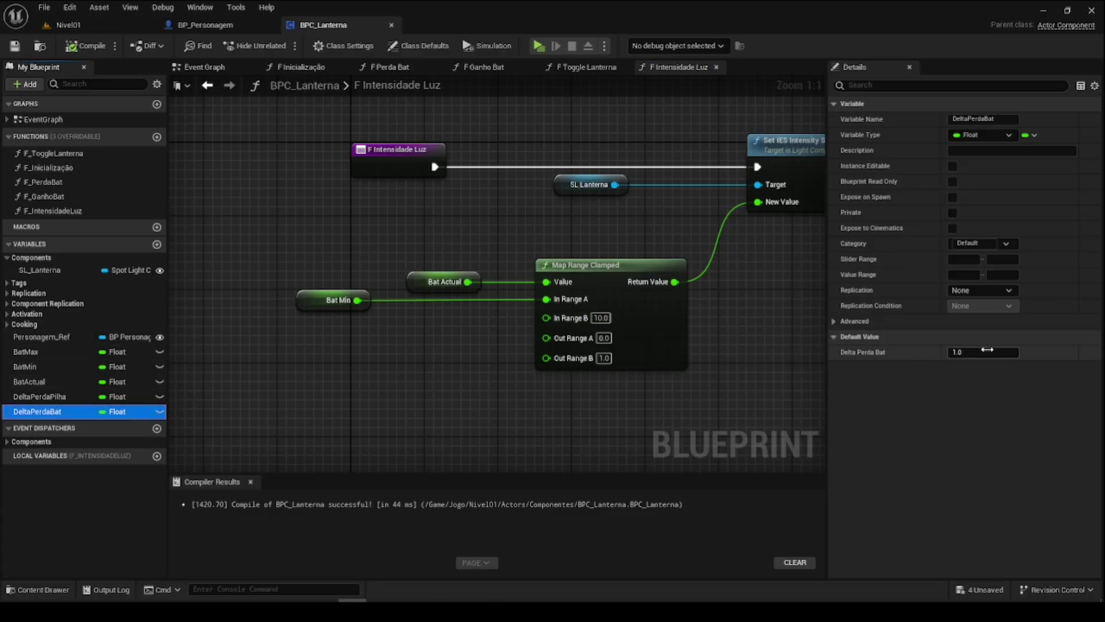
type("0.5")
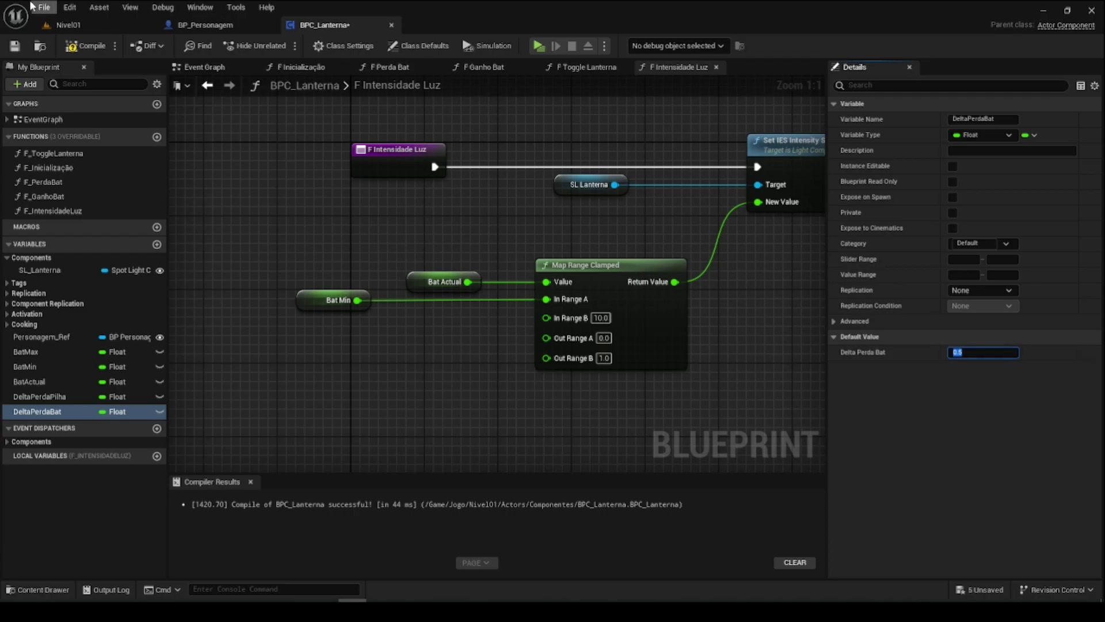
left_click(68, 46)
- Play-test Nivel01 with the flashlight on until it fades out at 0.0 charge
left_click(68, 25)
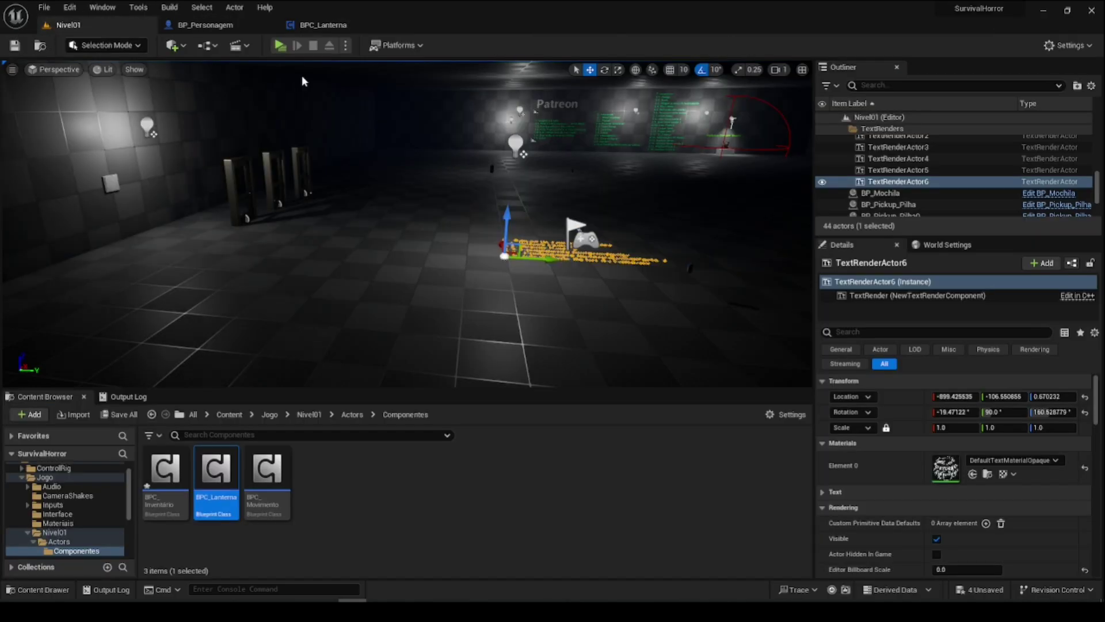
left_click(275, 46)
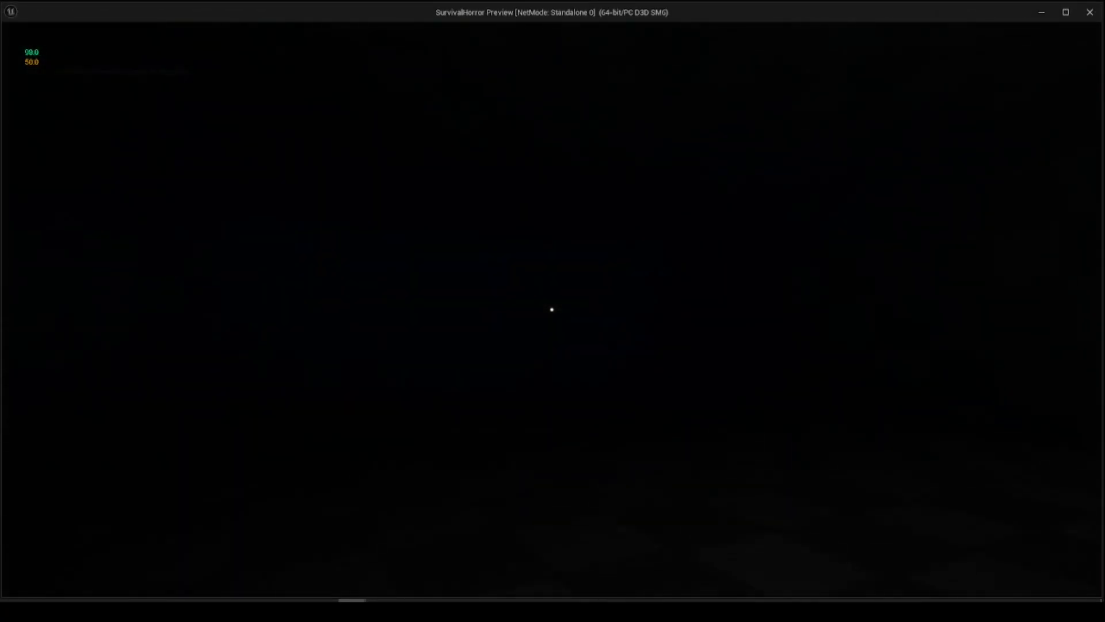
key("f")
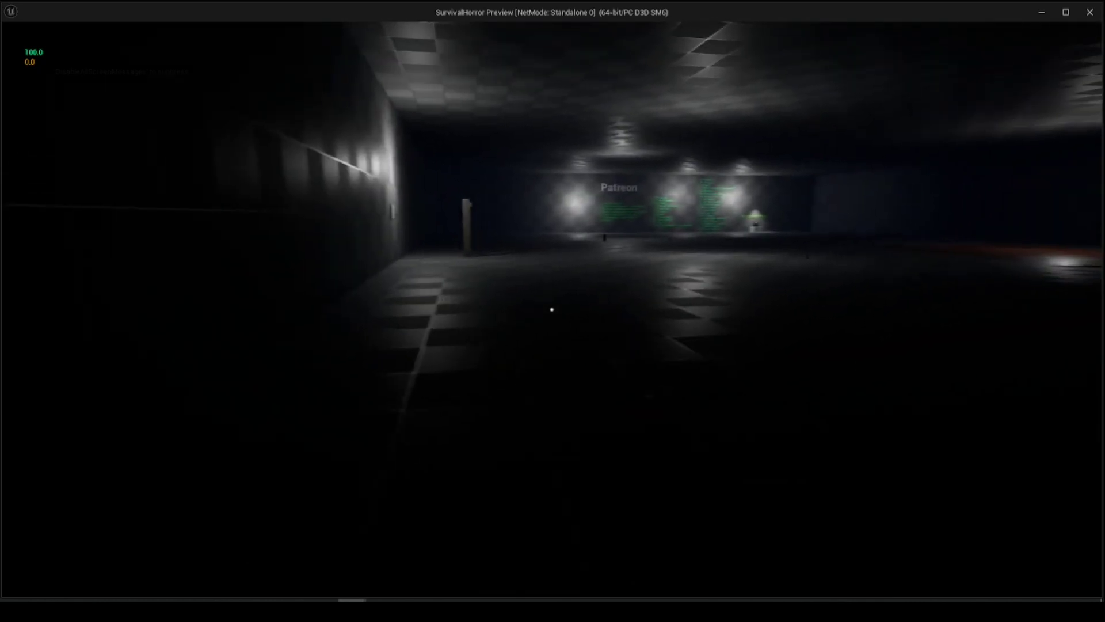
key("Escape")
- Set DeltaPerdaBat's default to 5.0, then compile and save BPC_Lanterna
left_click(240, 26)
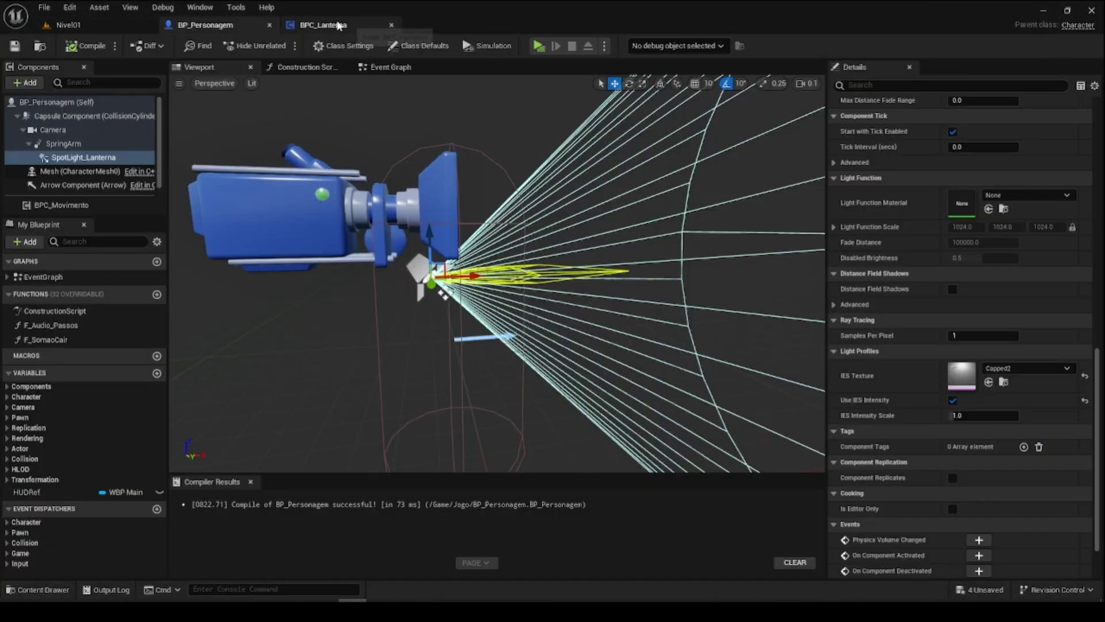
left_click(322, 25)
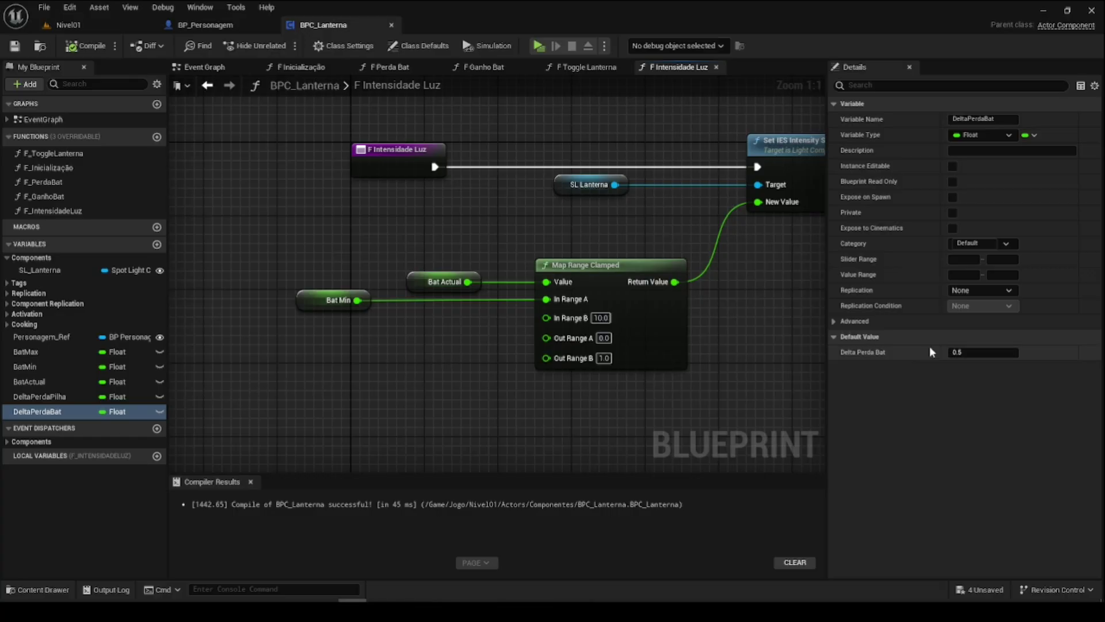
left_click(981, 352)
type("5")
key("Return")
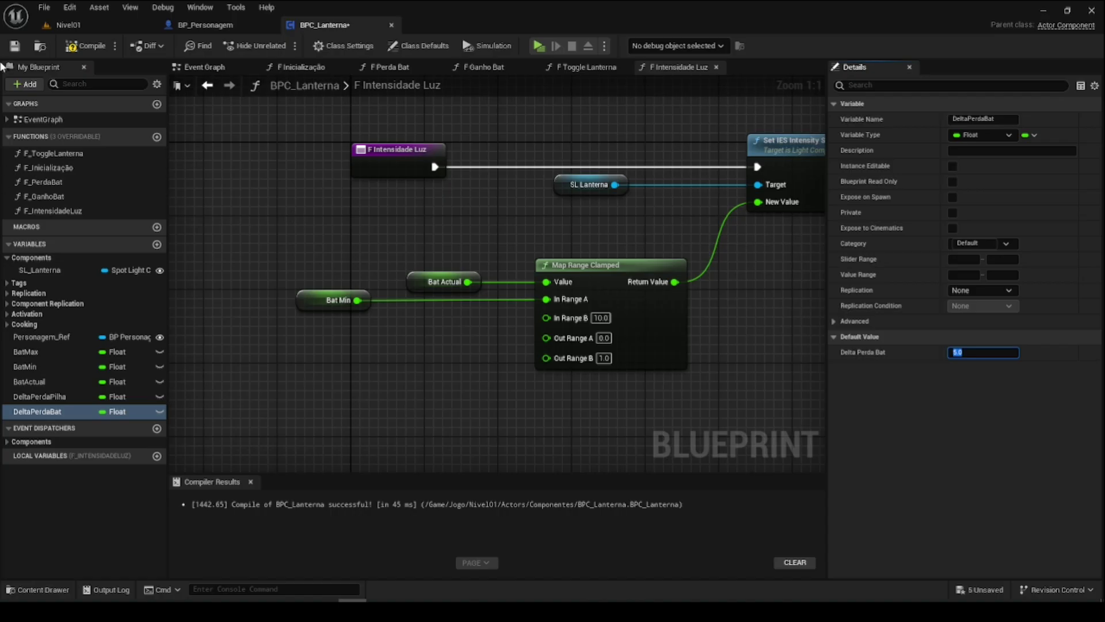
left_click(81, 46)
left_click(16, 46)
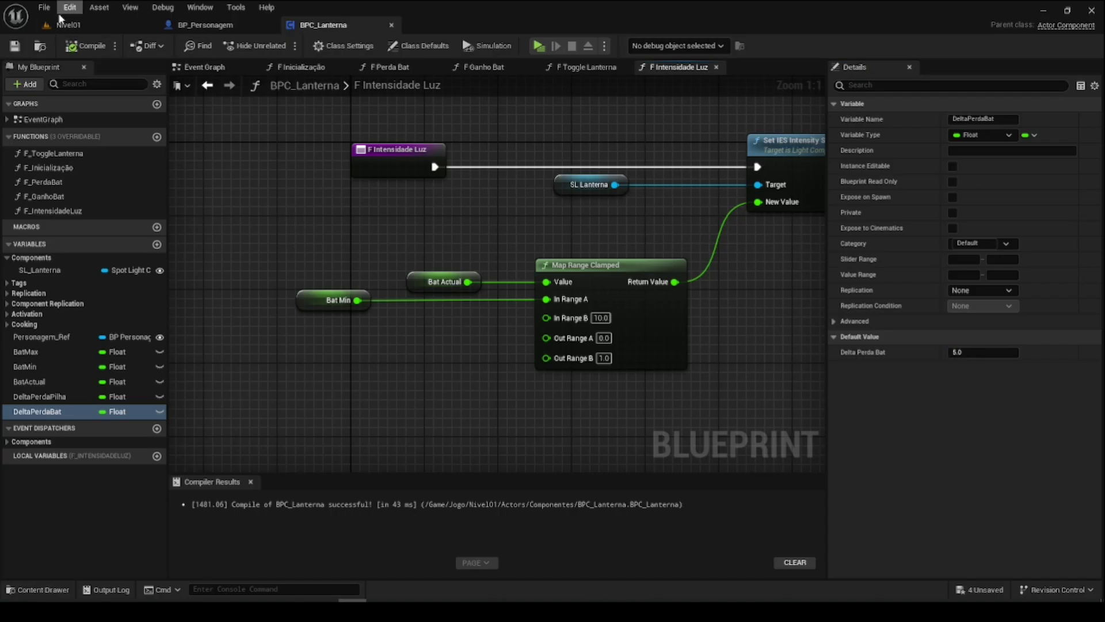
left_click(68, 24)
mouse_move(334, 168)
right_mouse_down()
mouse_move(393, 193)
mouse_move(471, 66)
right_mouse_up()
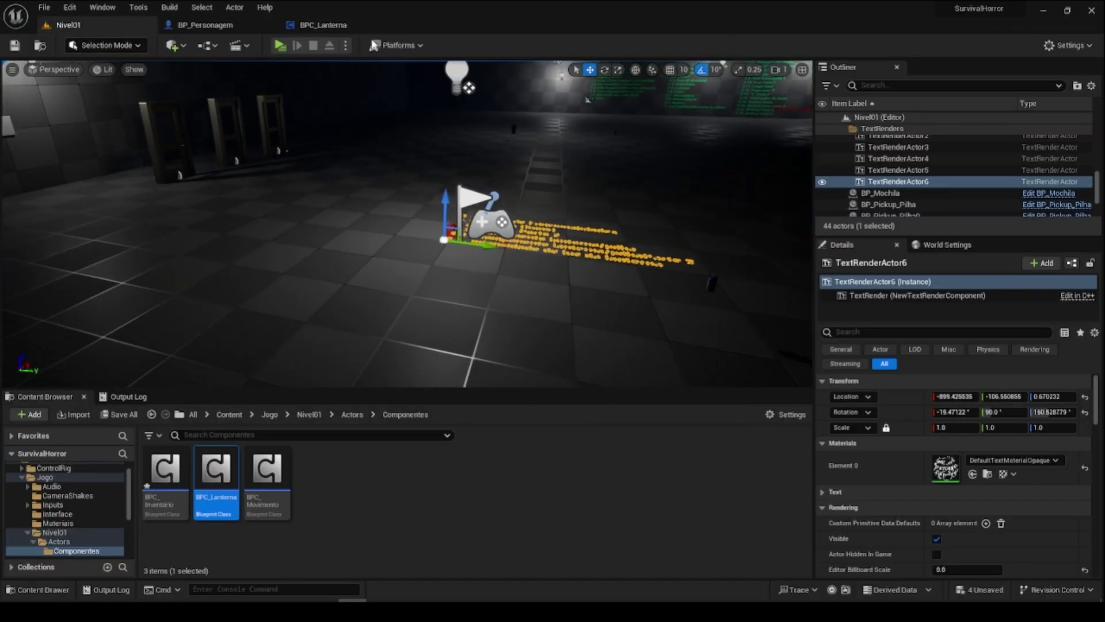
- Set BatActual's default starting charge to 11.0, then compile and save
left_click(322, 24)
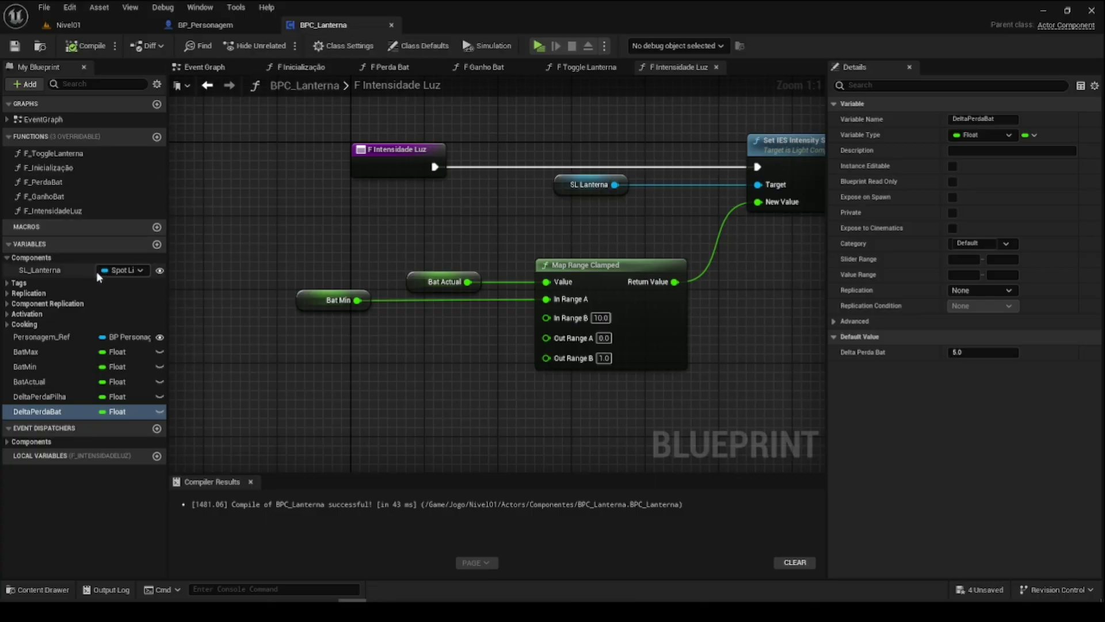
left_click(78, 383)
left_click(962, 352)
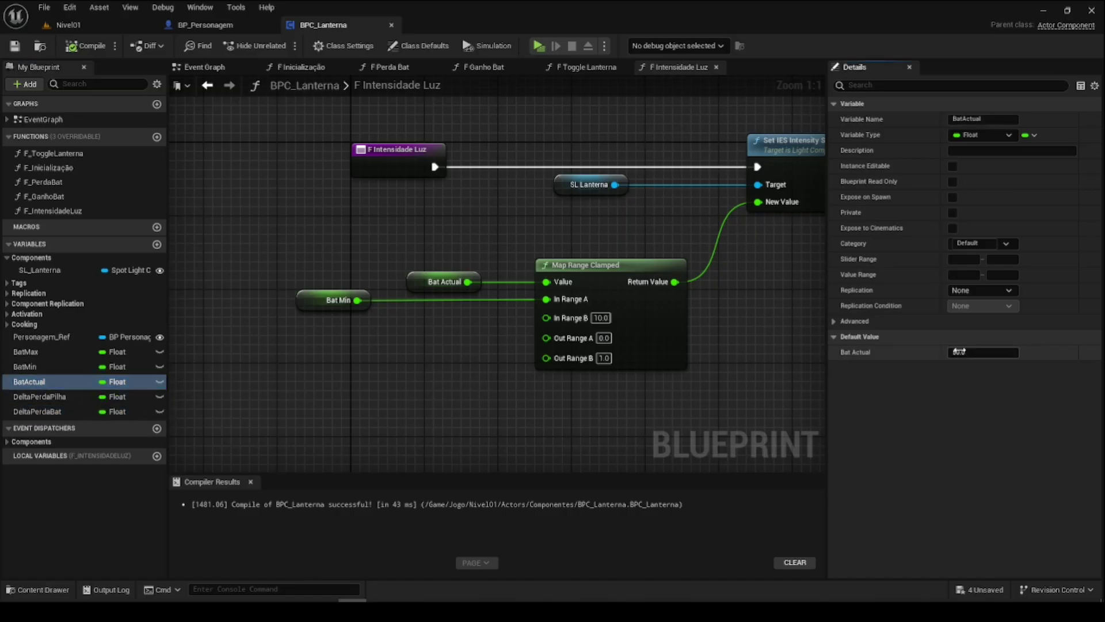
type("11")
key("Return")
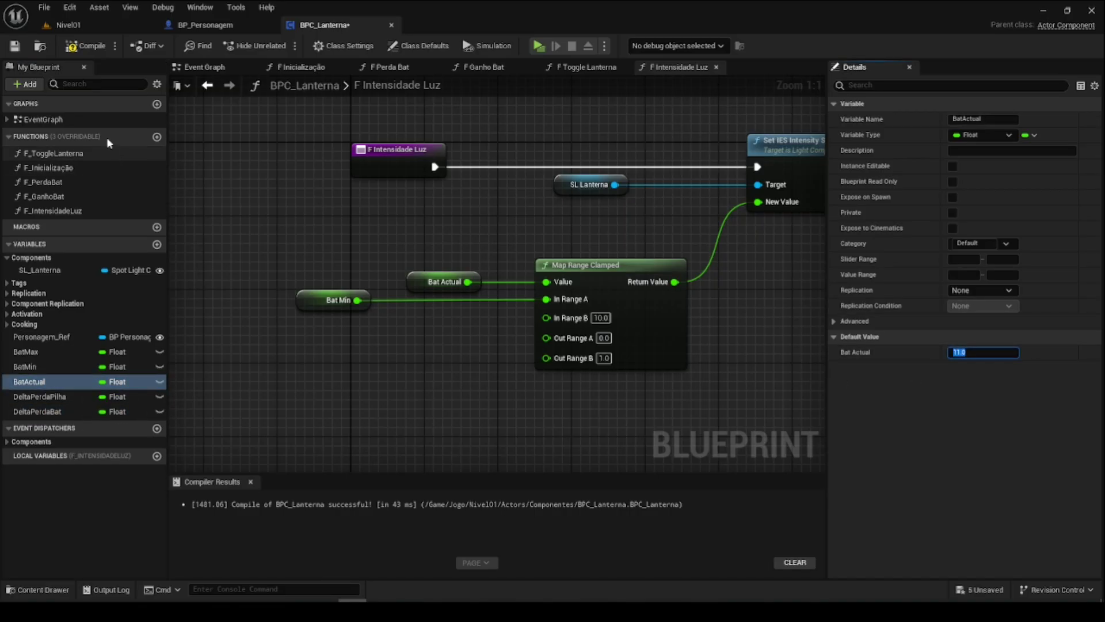
left_click(87, 46)
left_click(86, 25)
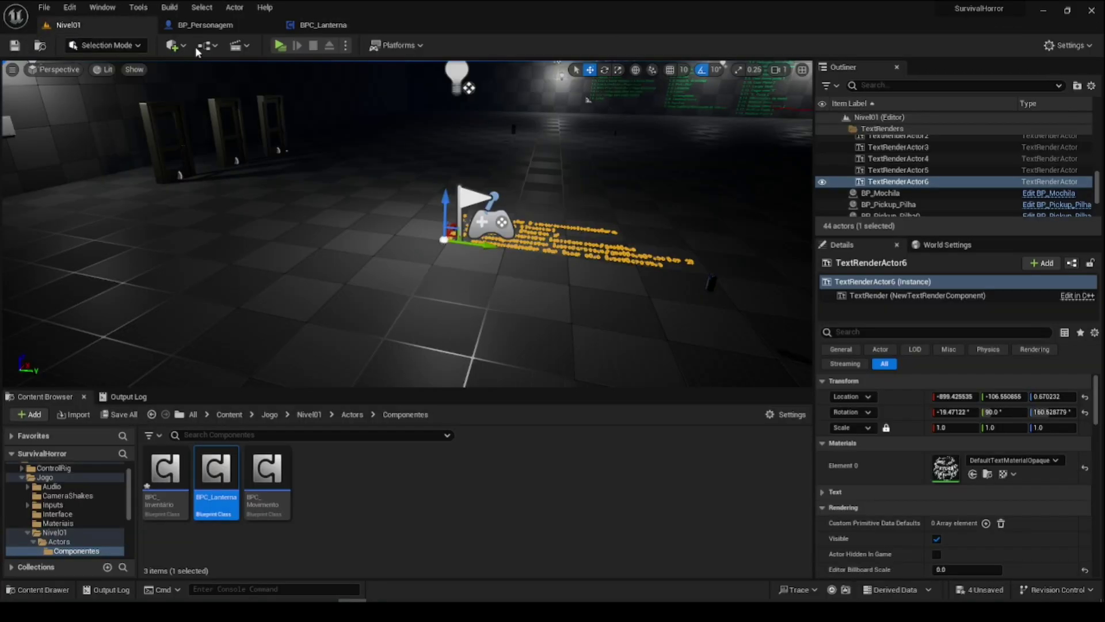
- Launch the game preview and walk around as the flashlight drains to 6.0
left_click(279, 45)
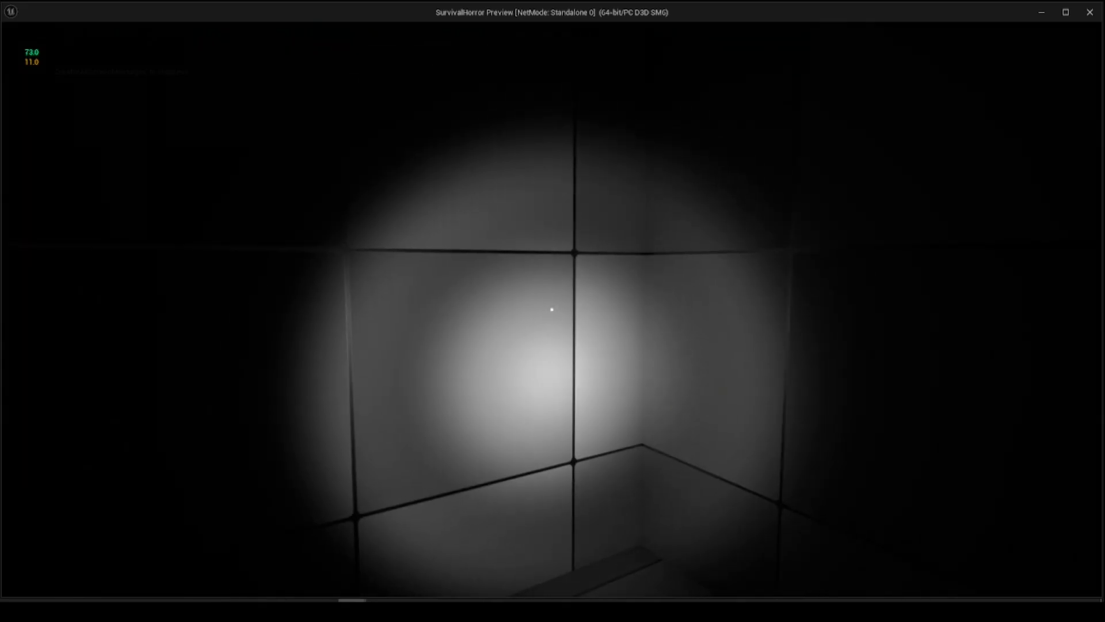
key("r")
key("r")
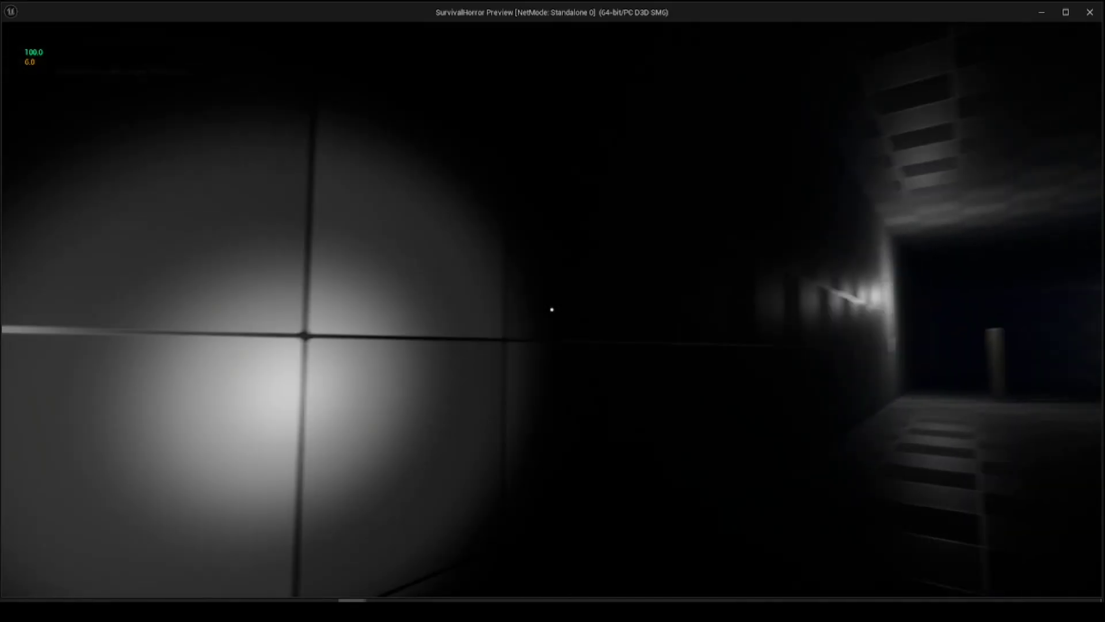
key("w")
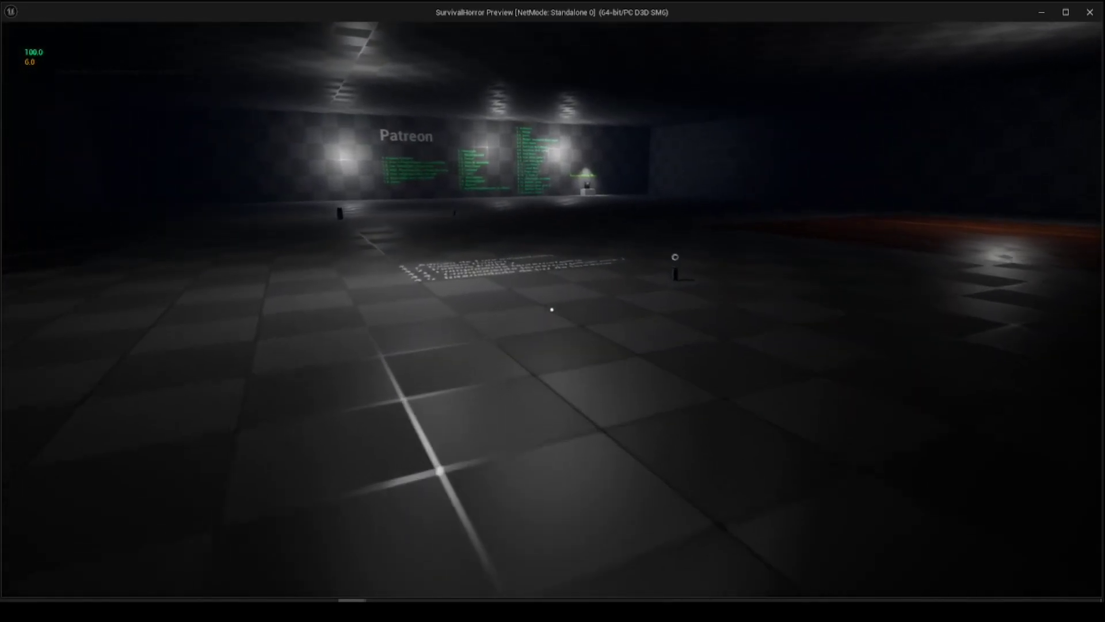
- Stop the preview and fly the viewport to the floor text ending '4.5. Intensidade de luz da lanterna'
key("Escape")
right_click_drag(642, 250, 748, 247)
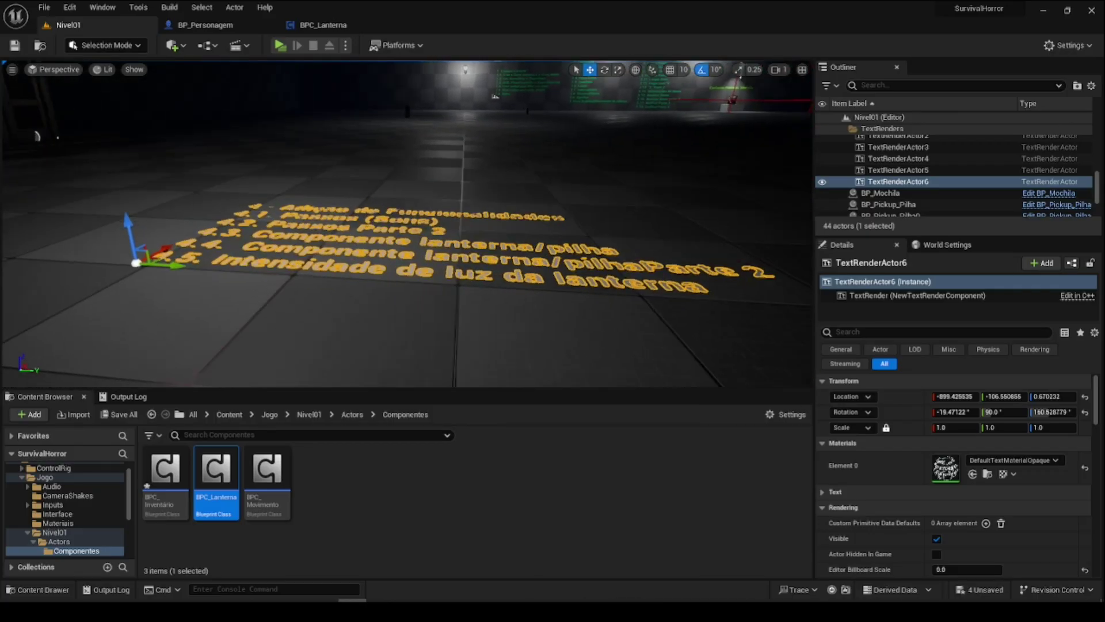
mouse_move(749, 248)
right_mouse_down()
mouse_move(679, 253)
mouse_move(661, 242)
right_mouse_up()
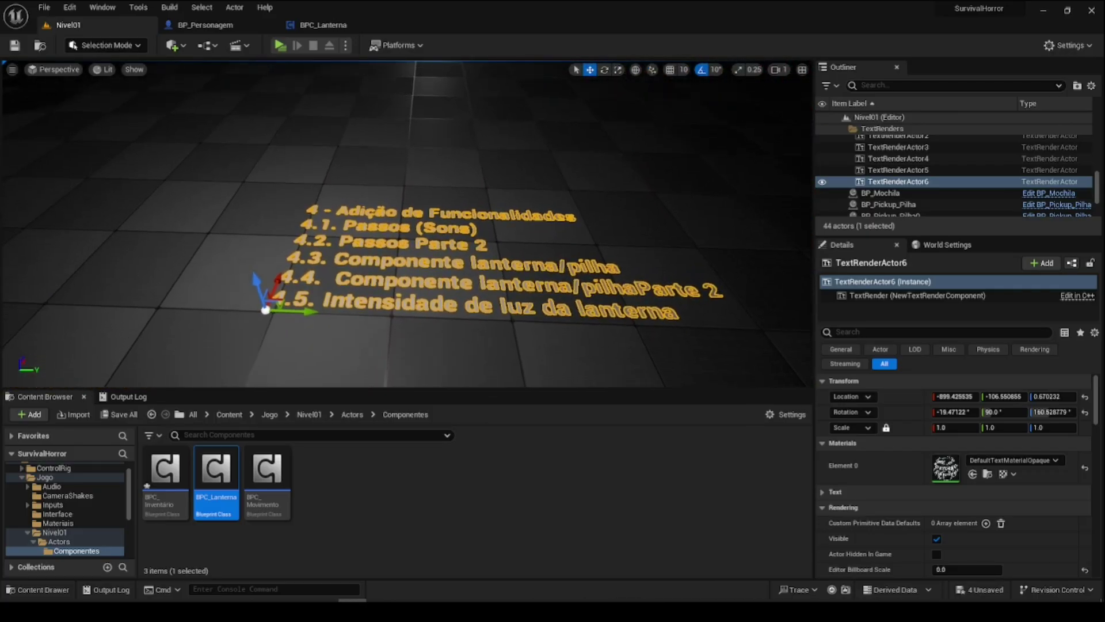